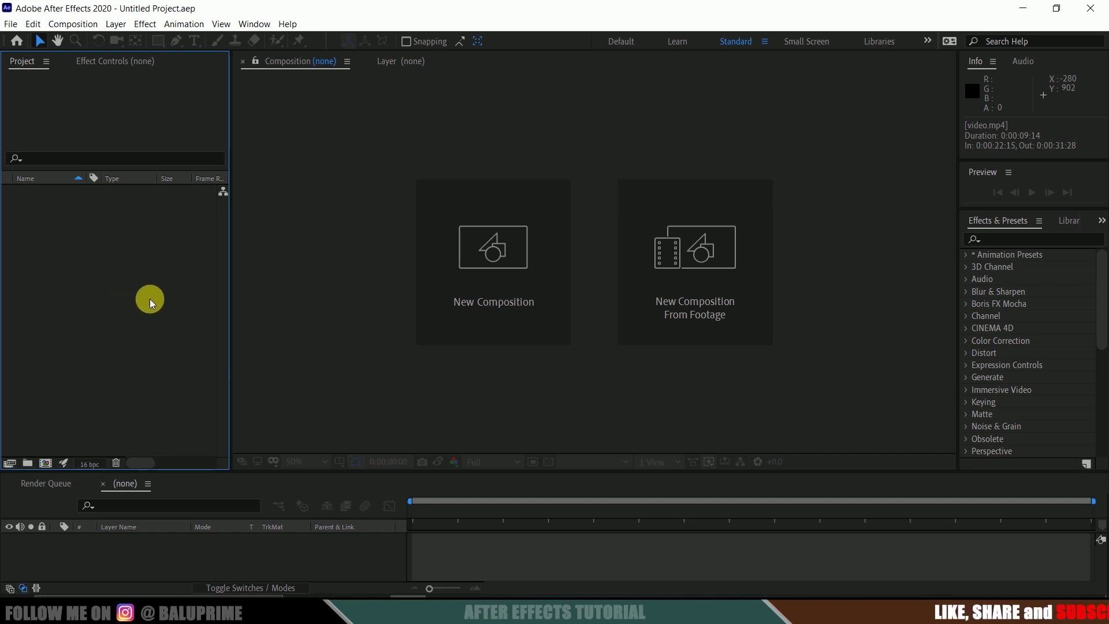
Import the footage file video.mp4 into the project through Import > File.
right_click(79, 276)
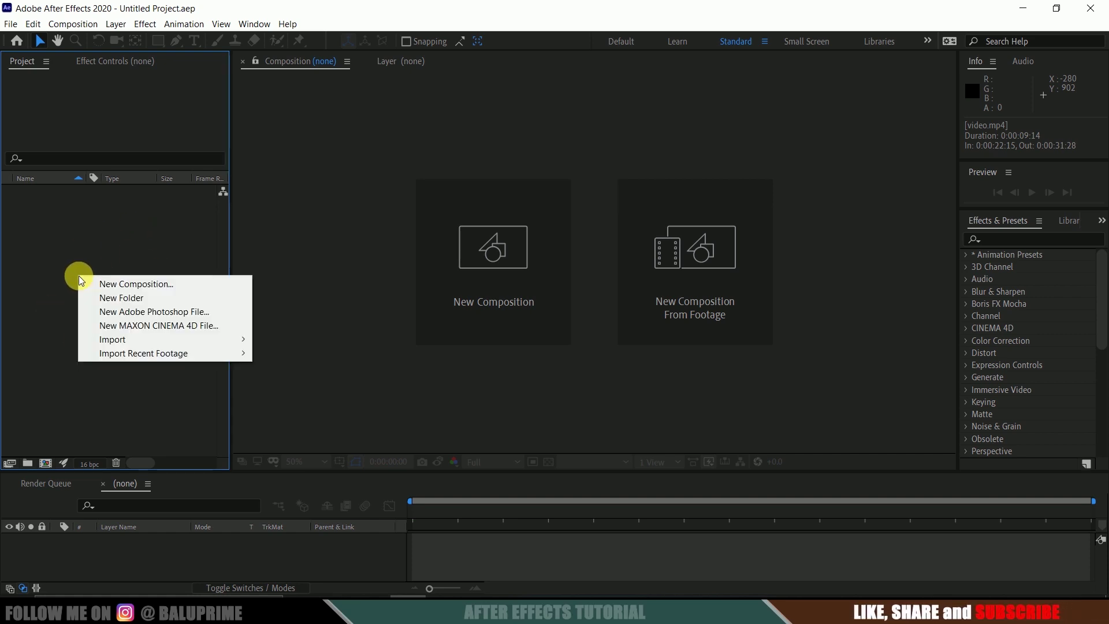
mouse_move(123, 340)
click(286, 340)
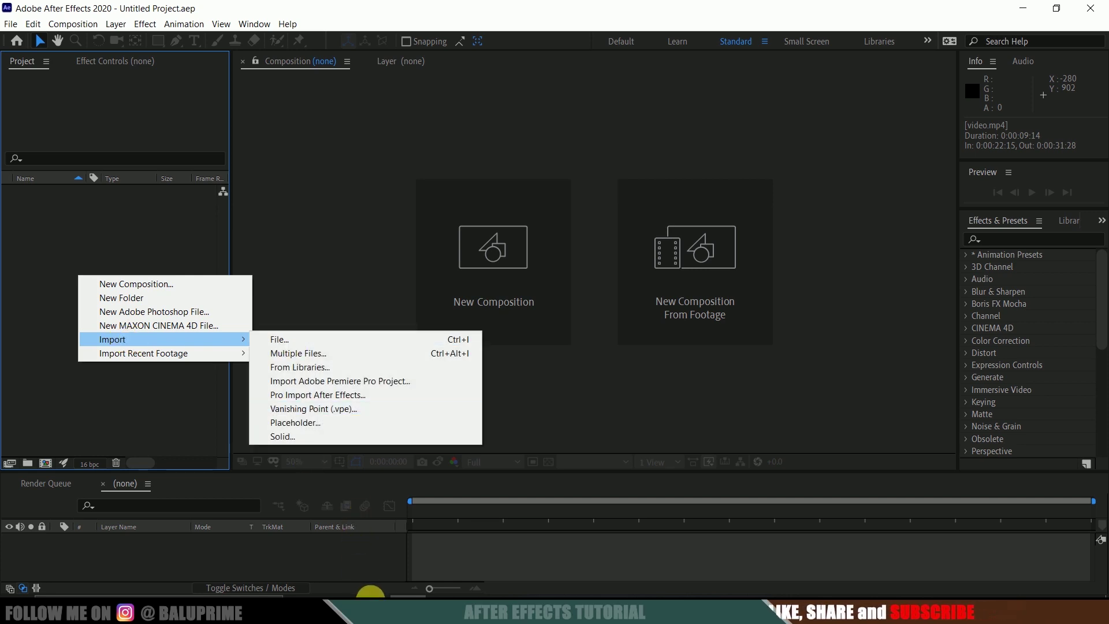
double_click(585, 175)
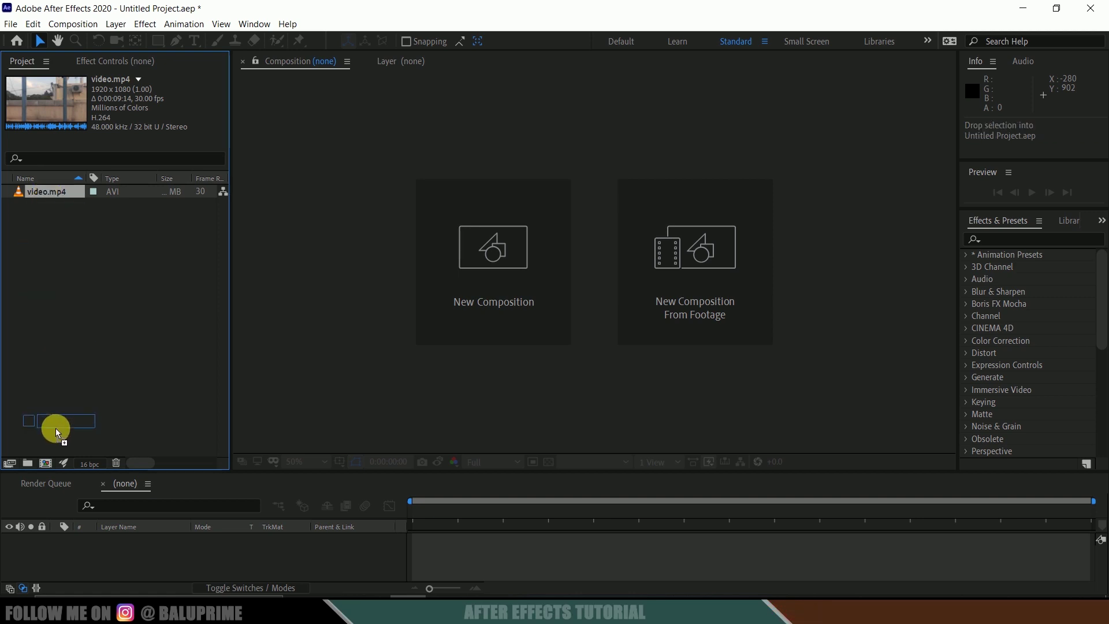
Create the video composition from video.mp4, preview it, and scrub to an empty-rooftop frame near the end.
click(46, 464)
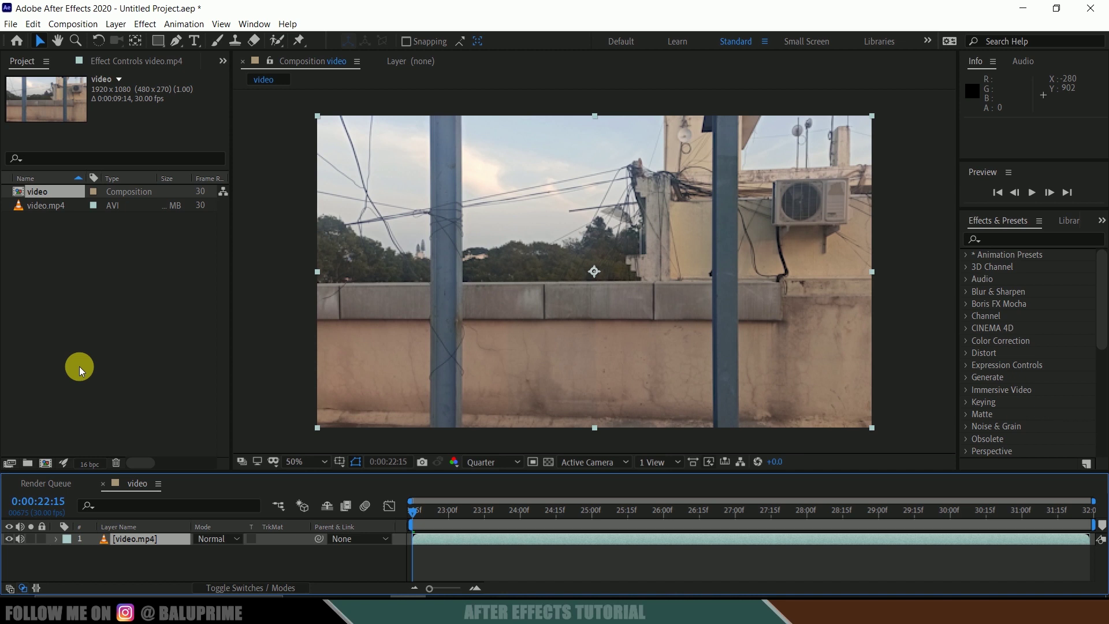
key(space)
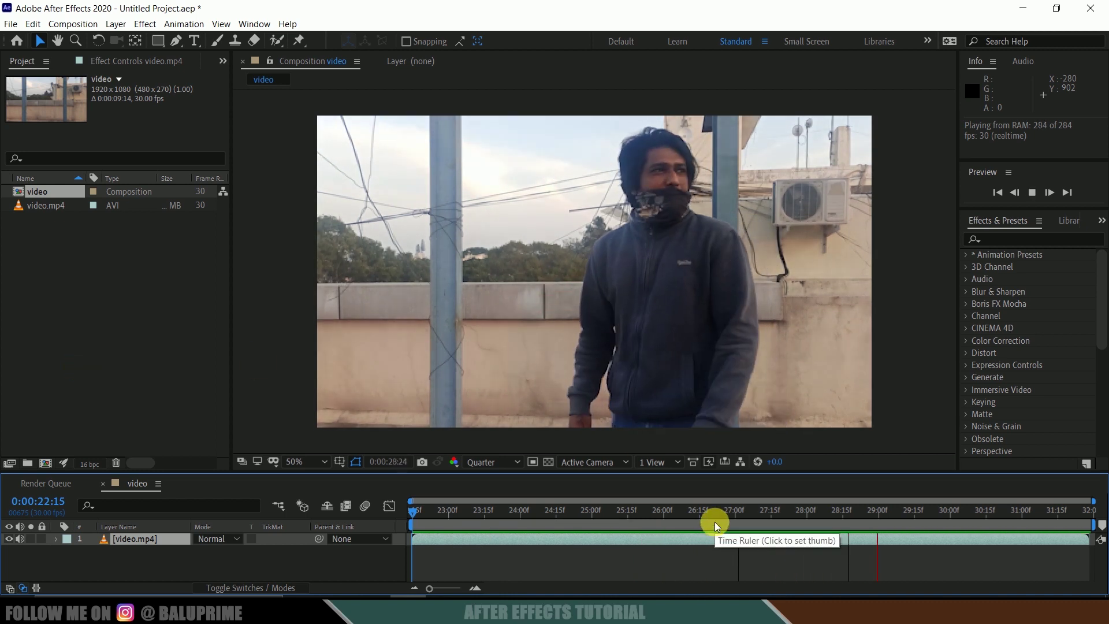
drag(764, 514, 1059, 535)
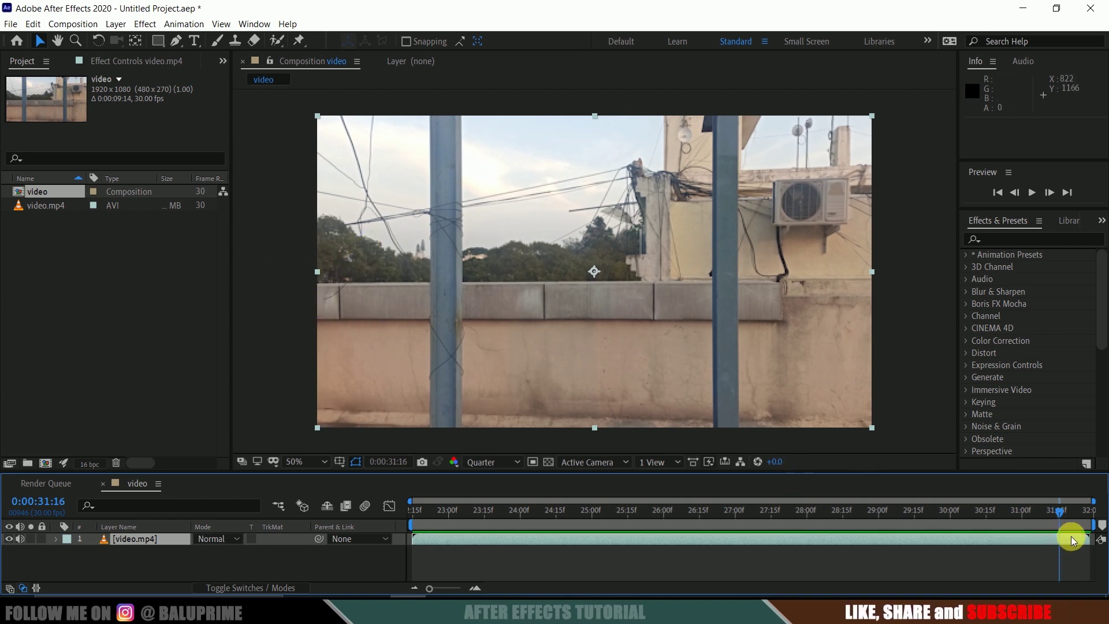
mouse_move(1057, 508)
mouse_down()
mouse_move(1008, 514)
mouse_move(1062, 517)
mouse_up()
right_click(972, 542)
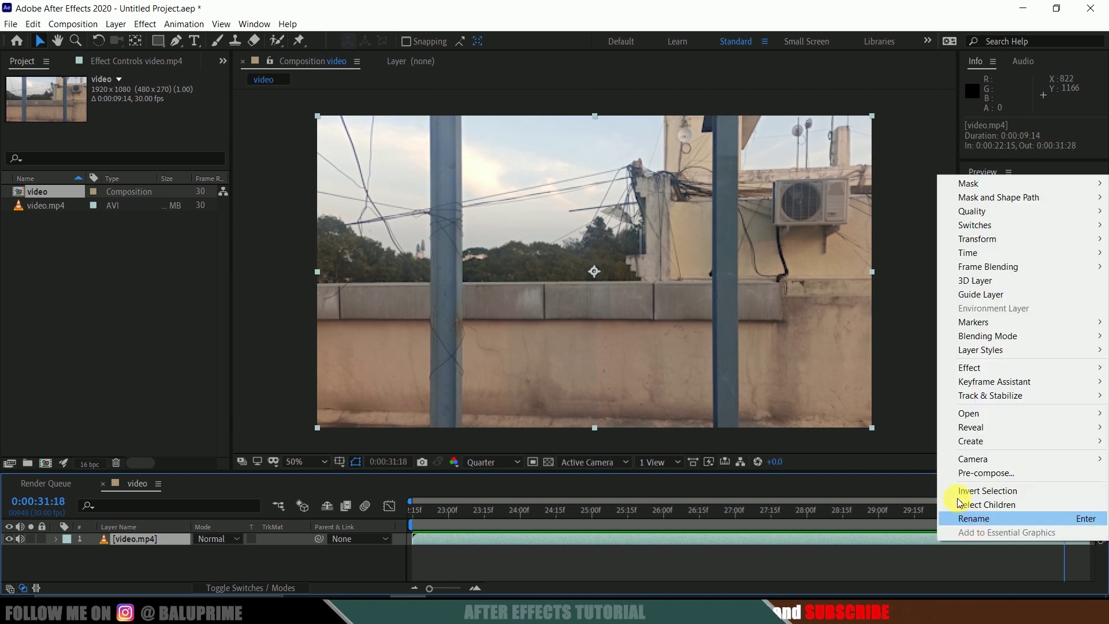
Freeze the clip layer on the empty frame at 0:00:31:18 and rename it bg.
mouse_move(993, 255)
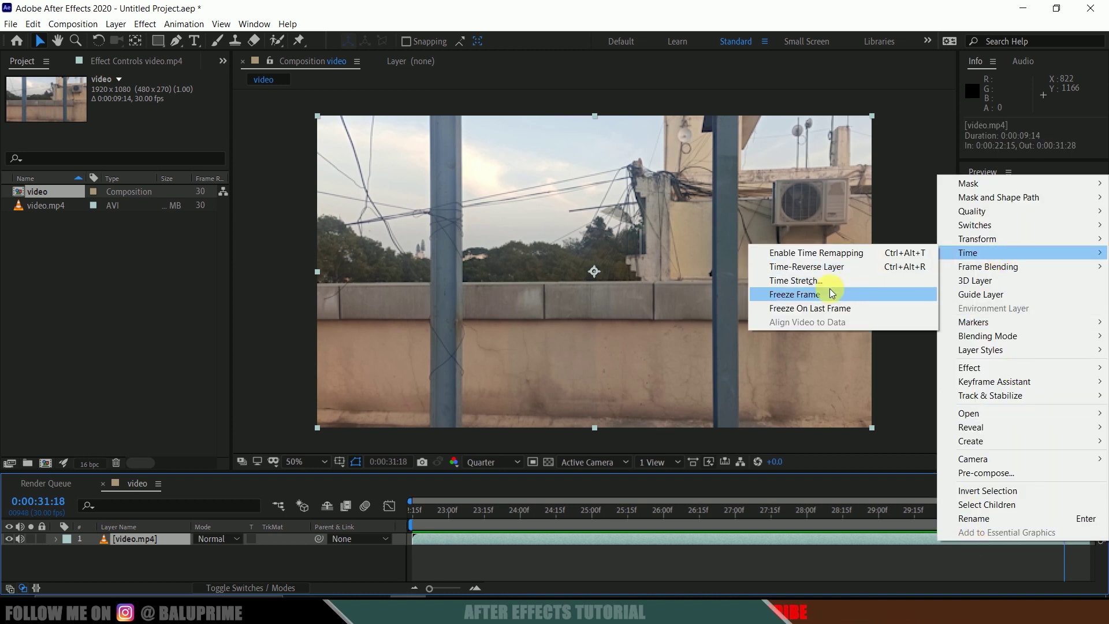
click(827, 292)
right_click(143, 535)
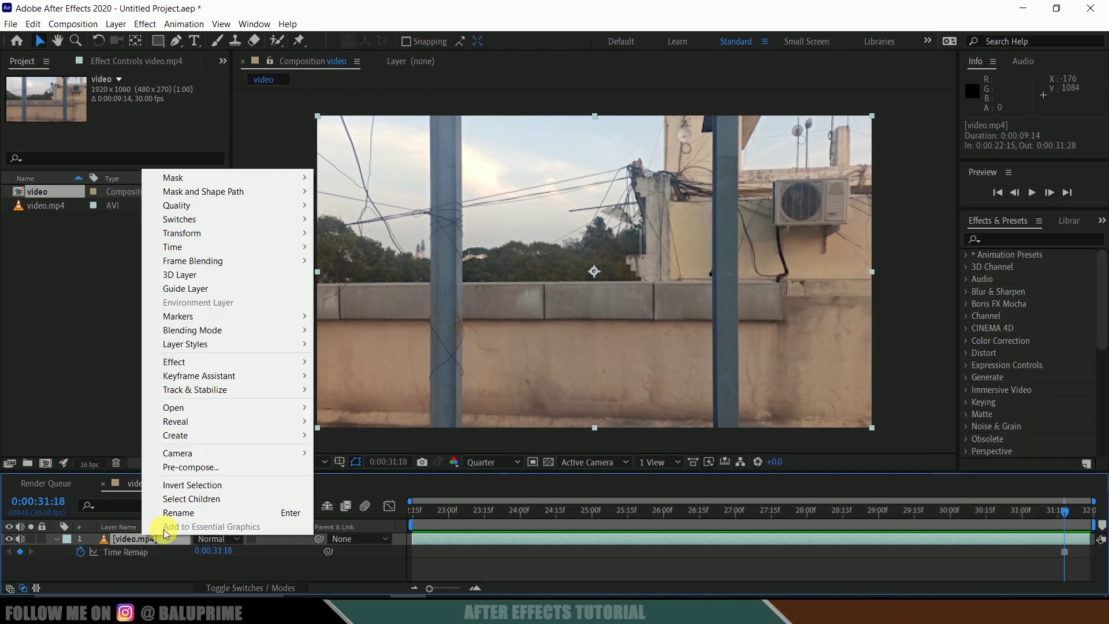
click(189, 515)
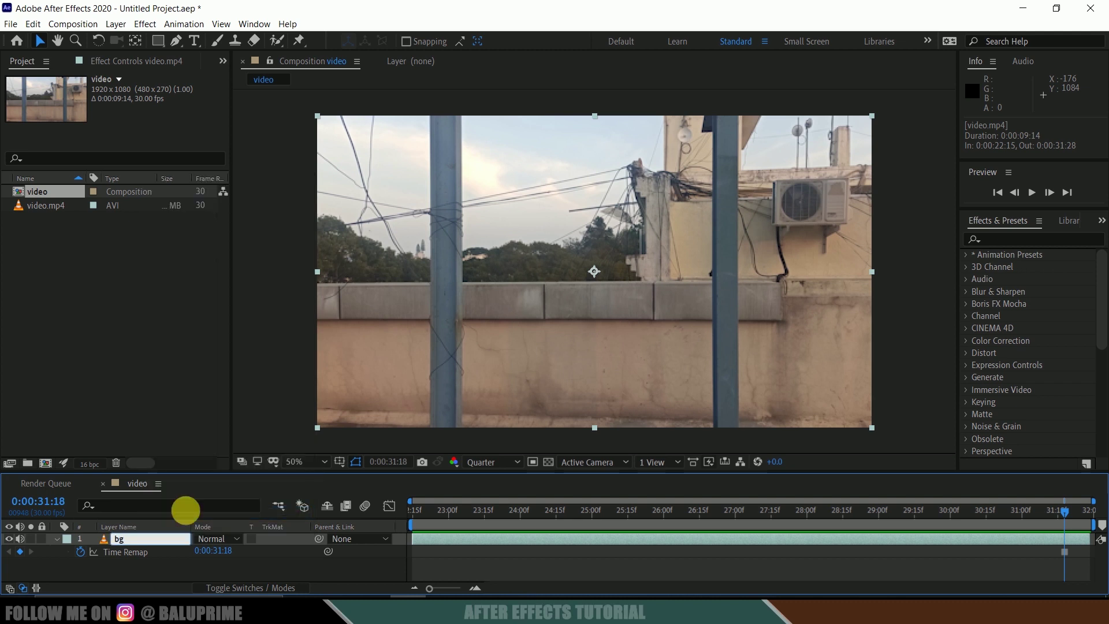
key(Return)
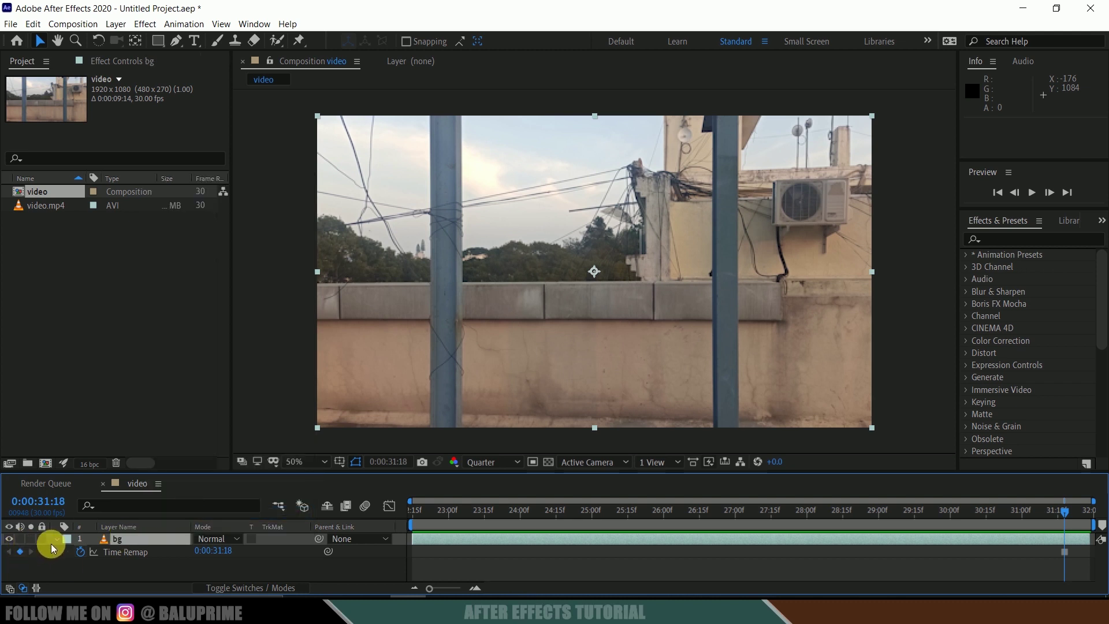
click(53, 542)
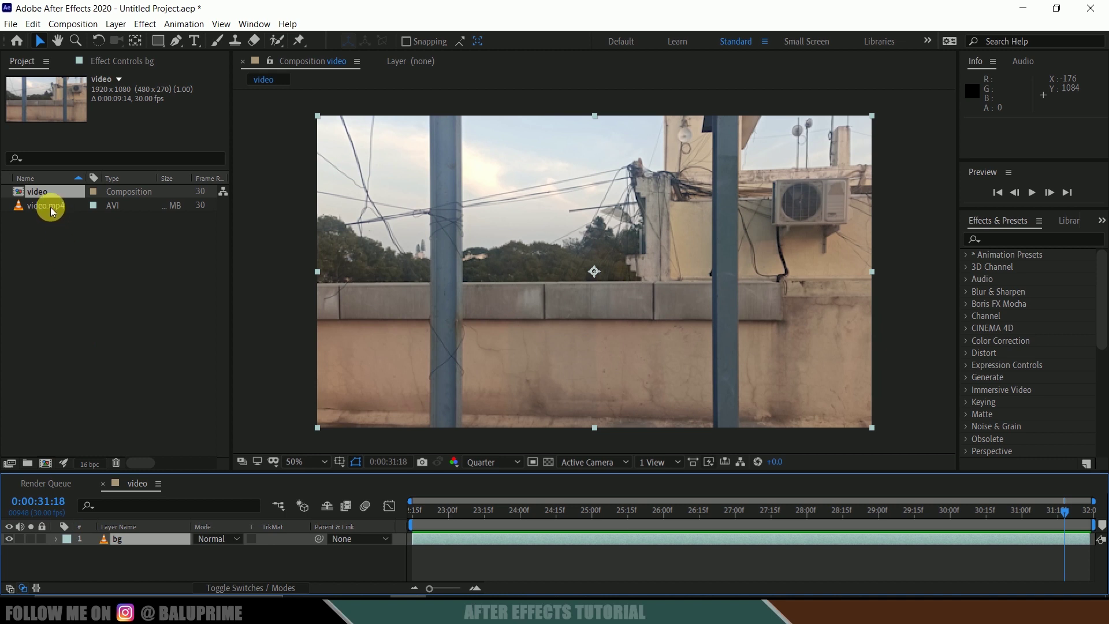
Add video.mp4 above bg and duplicate it, stacking two video.mp4 layers.
drag(50, 208, 130, 537)
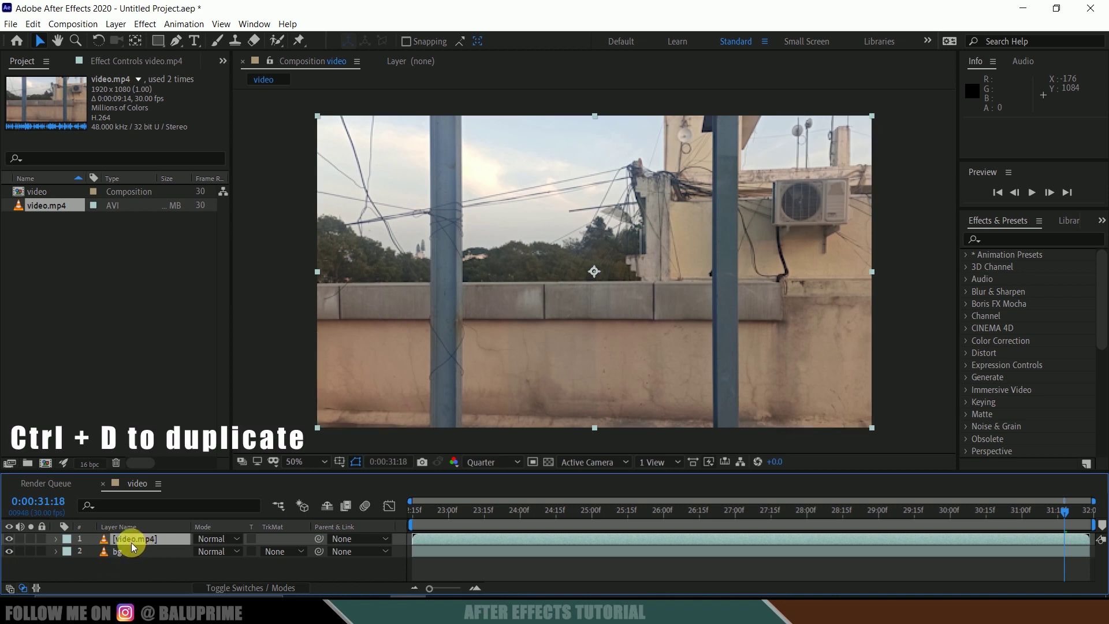
click(39, 25)
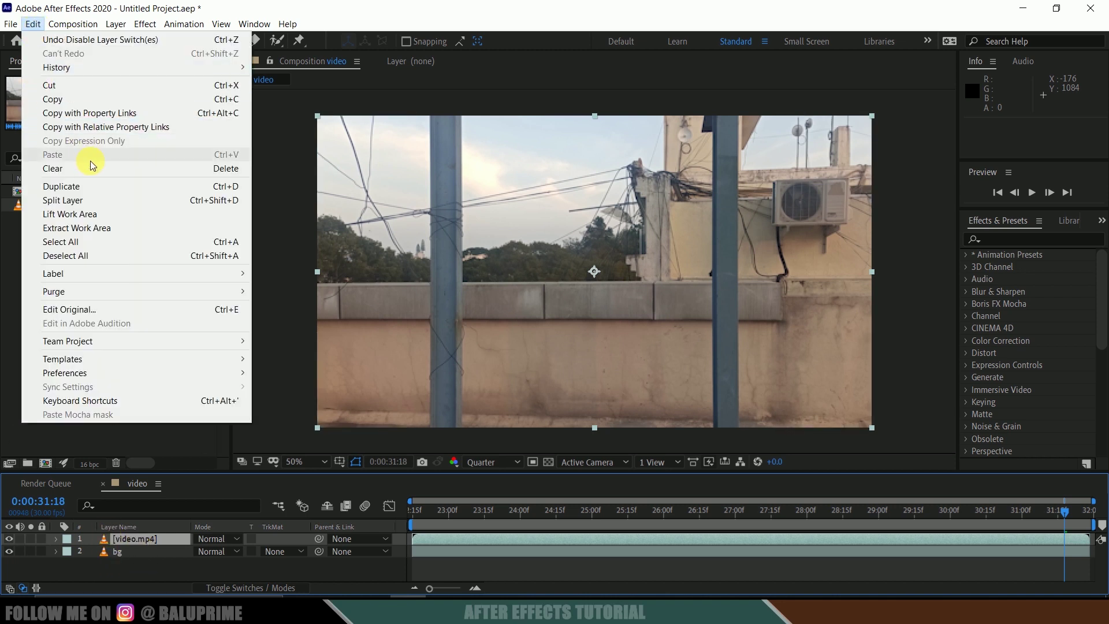
click(73, 185)
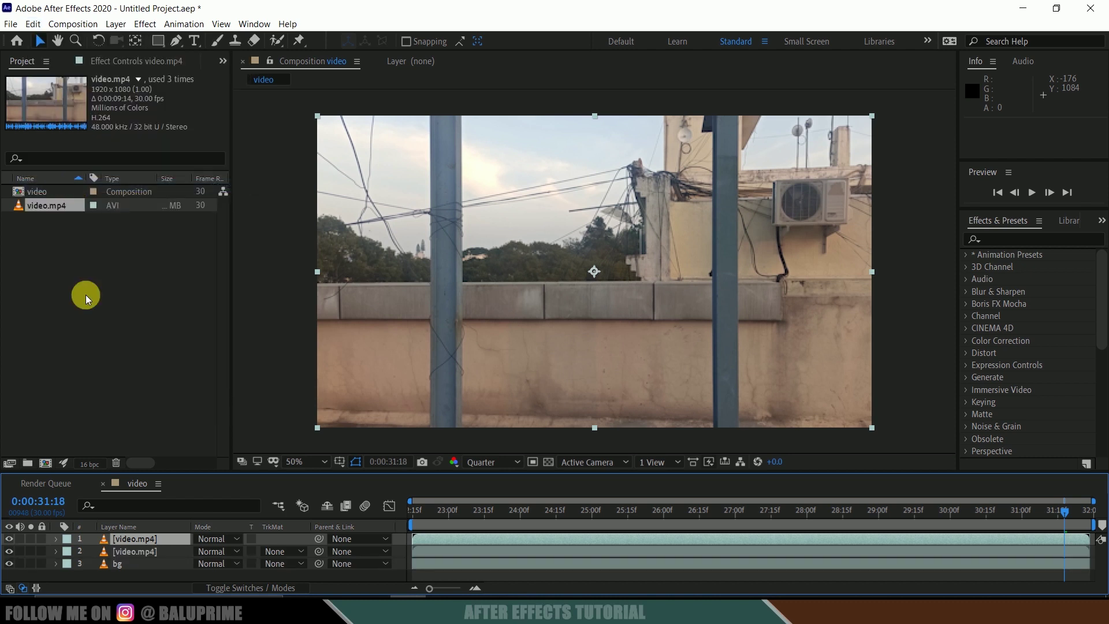
click(477, 549)
click(471, 542)
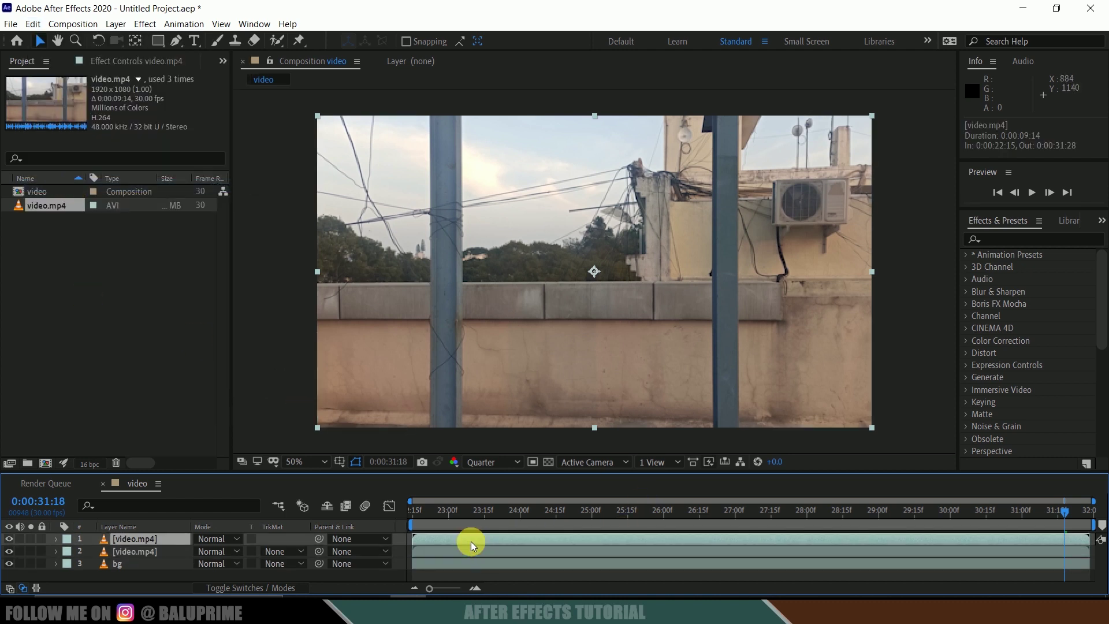
right_click(470, 542)
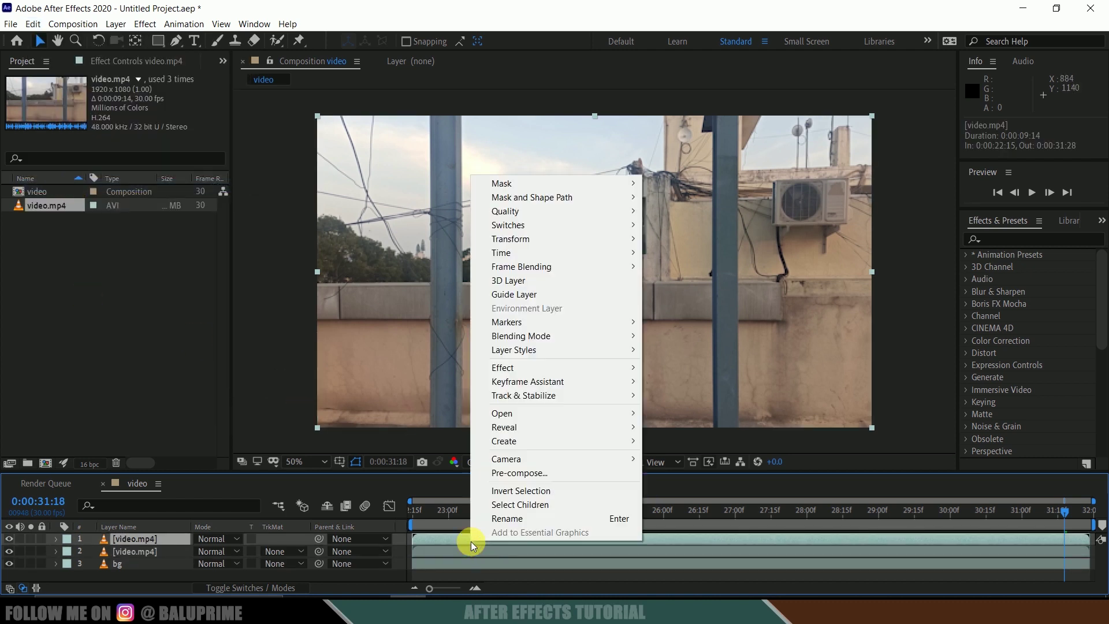
Pre-compose the top video.mp4 layer into a new composition named displace.
click(548, 471)
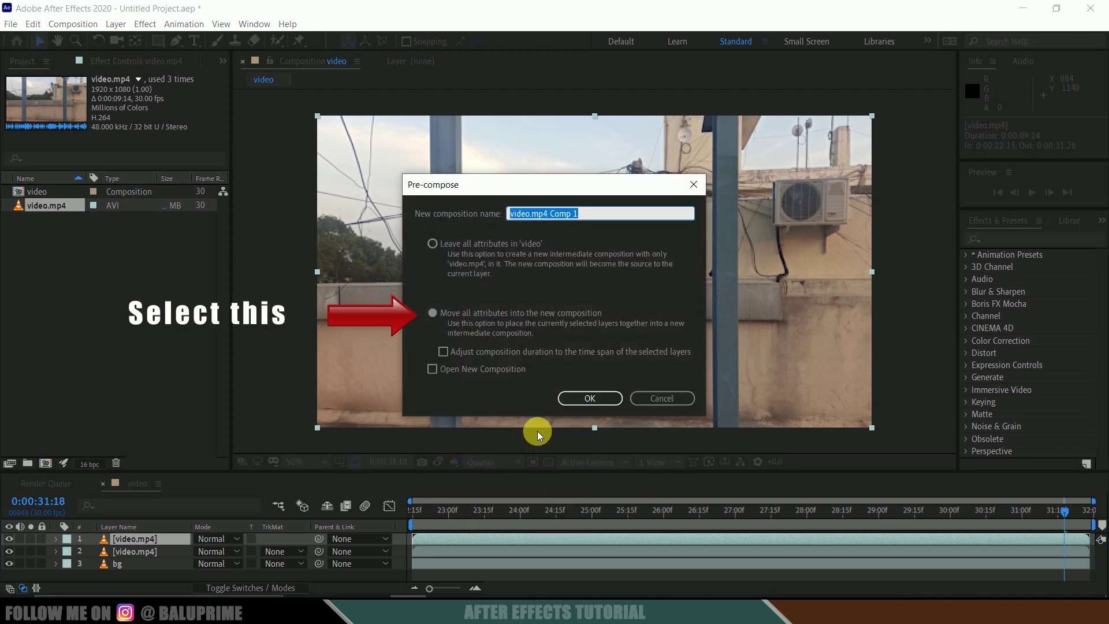
text(displace)
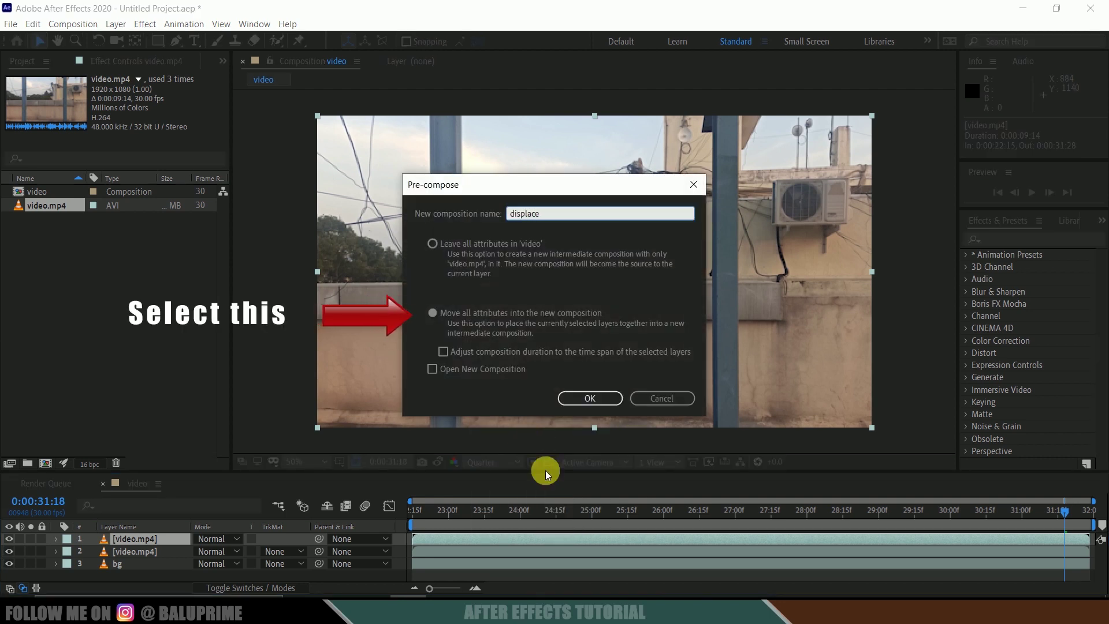
click(568, 399)
drag(411, 512, 727, 519)
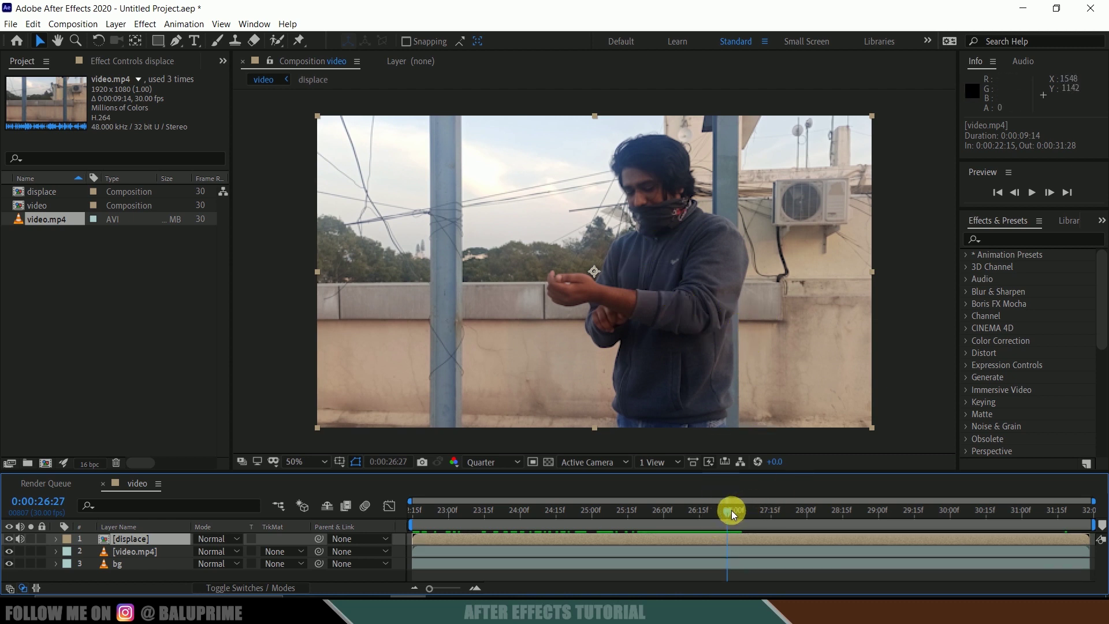
Trim the displace layer's in-point to 0:00:26:27, leaving 0:00:05:02, and pick the Pen tool.
drag(415, 541, 700, 531)
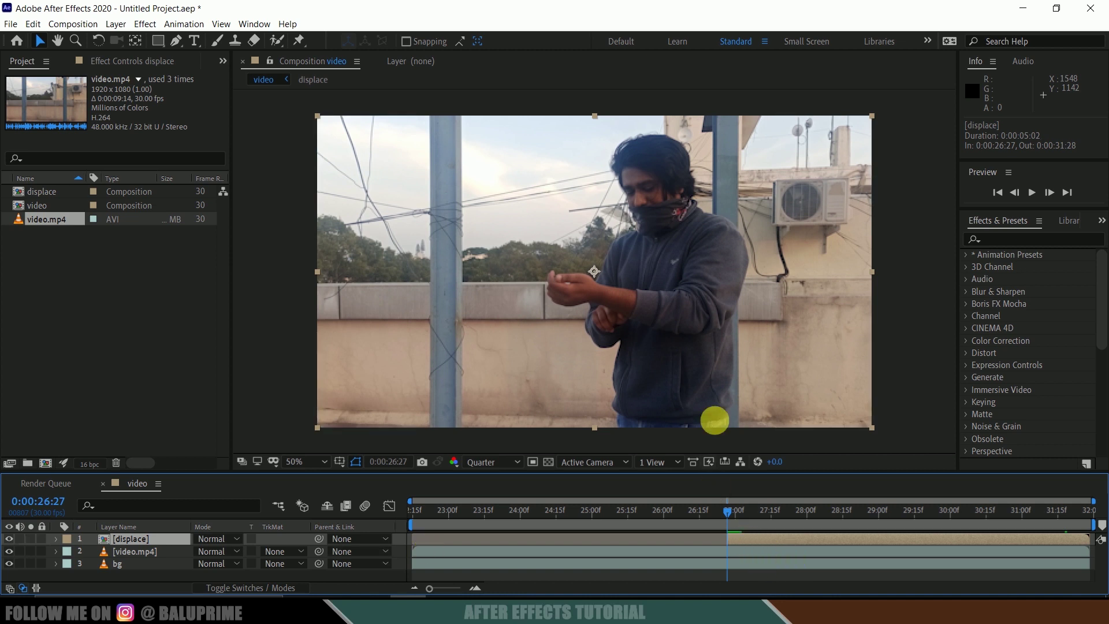
click(175, 42)
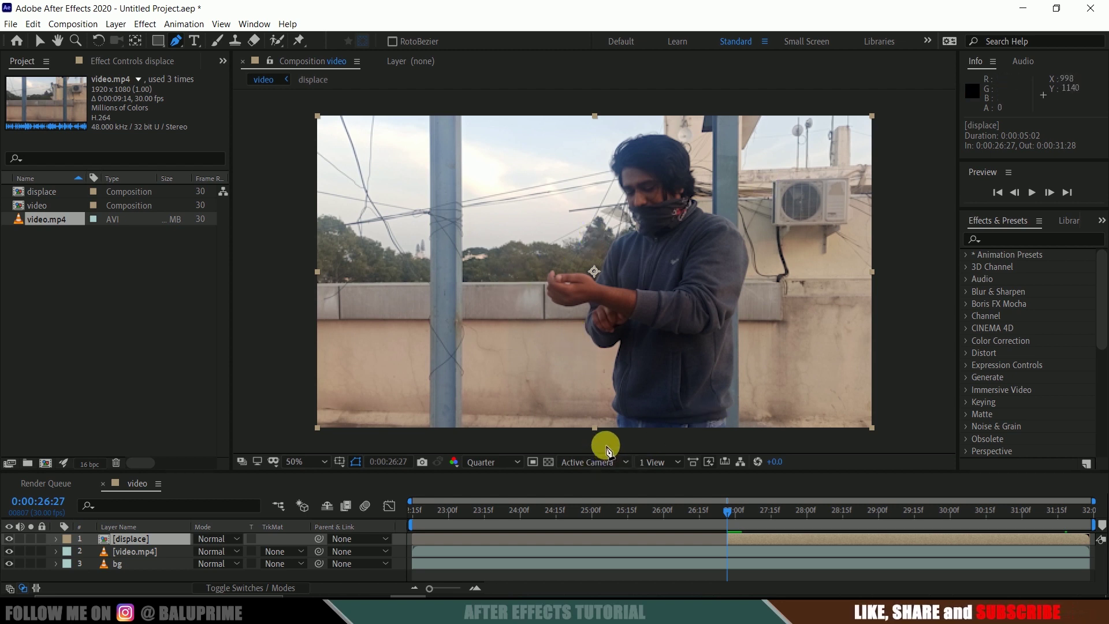
Draw Mask 1 on the displace layer around the standing person and his outstretched hands.
click(605, 445)
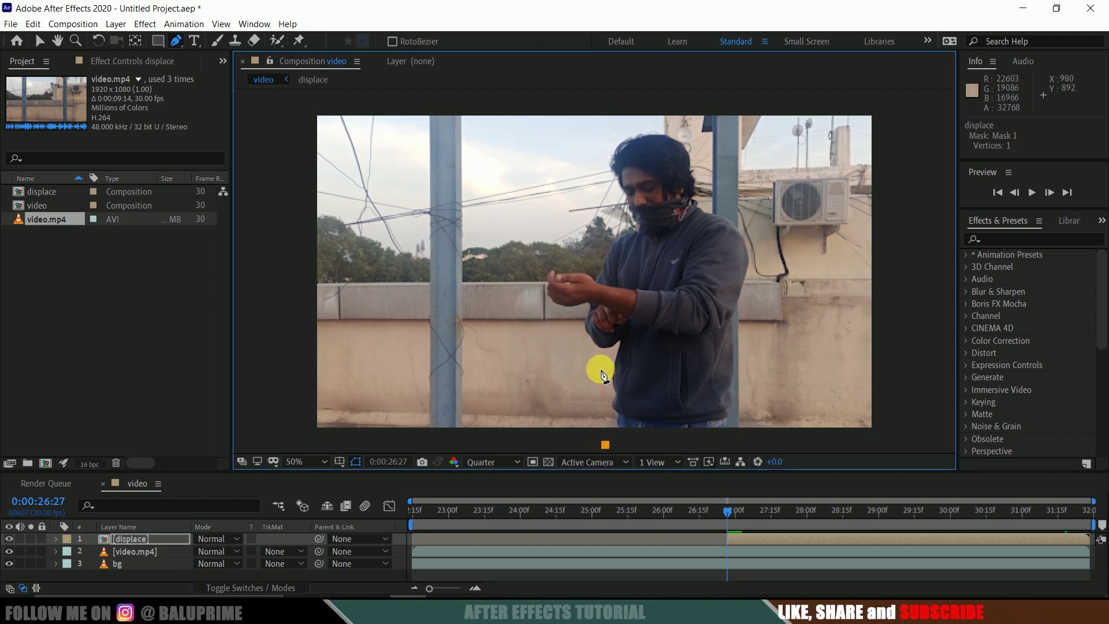
click(602, 359)
click(531, 291)
click(543, 258)
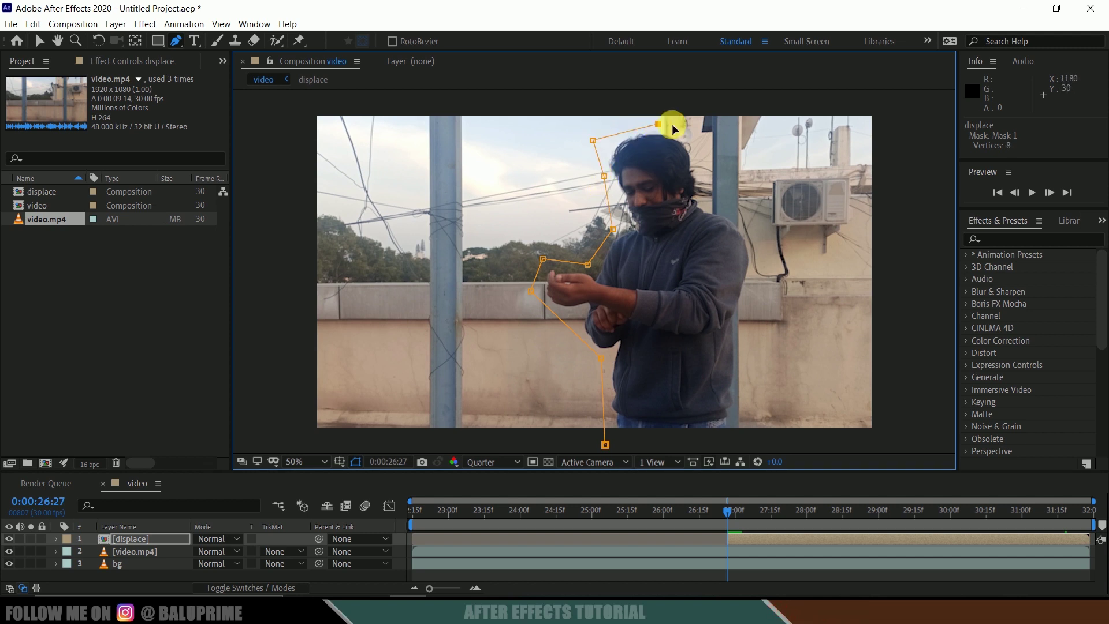
click(705, 202)
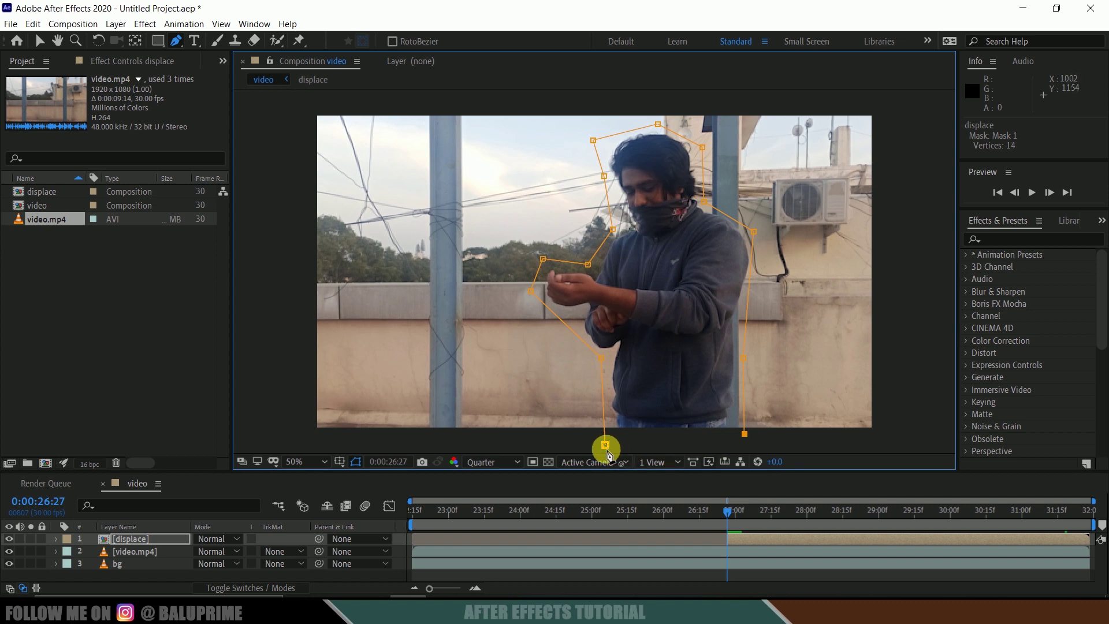
click(55, 540)
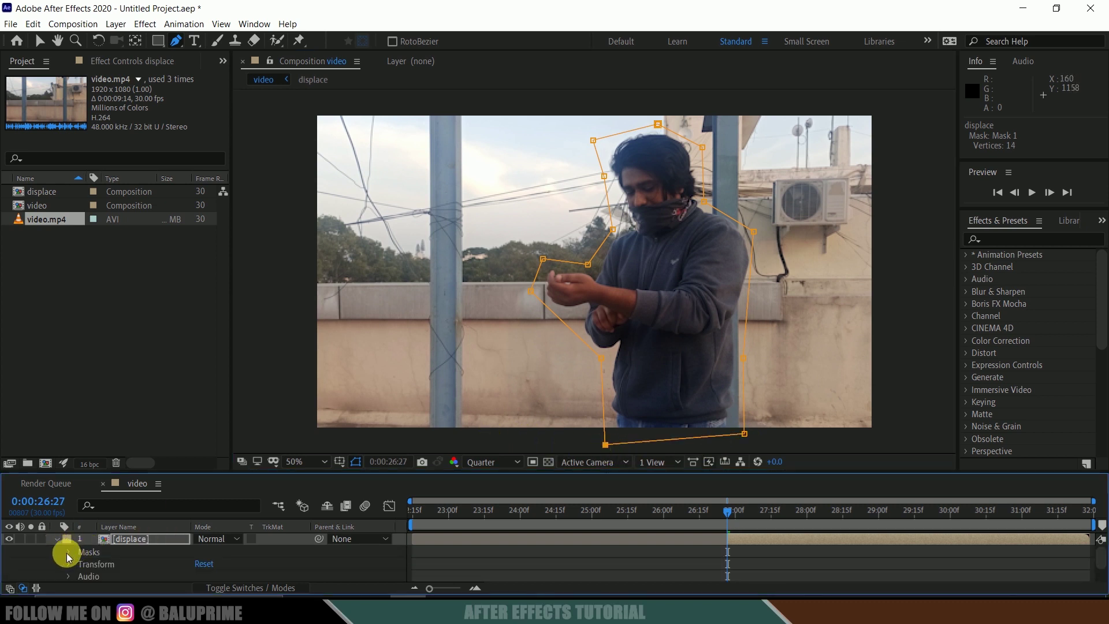
Turn on the Mask Path stopwatch for Mask 1 to set its first keyframe.
click(69, 552)
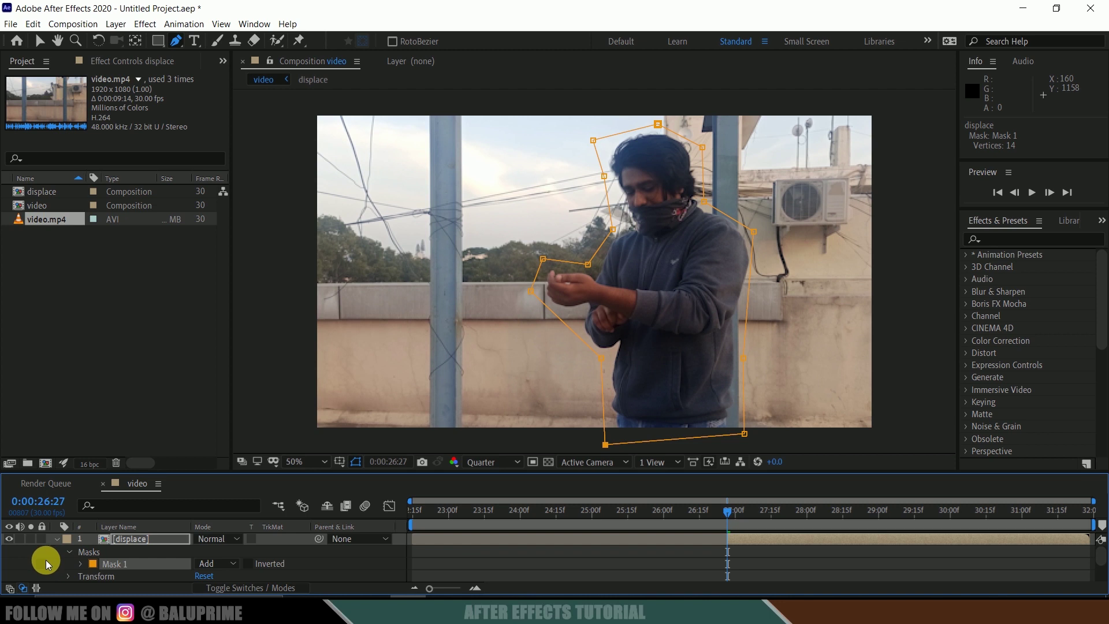
click(80, 563)
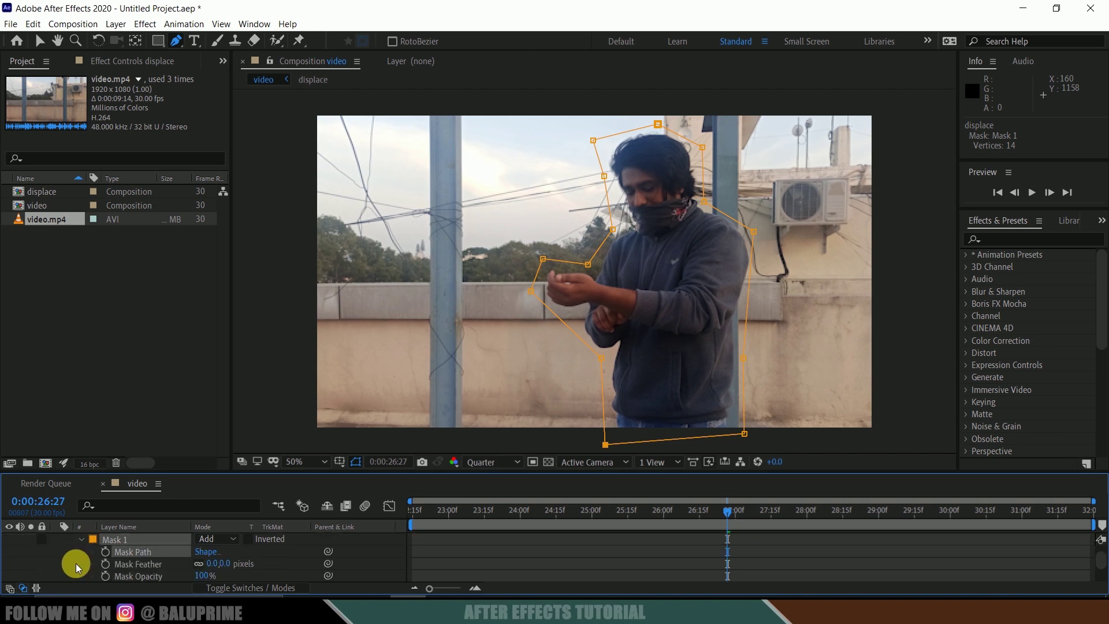
click(104, 552)
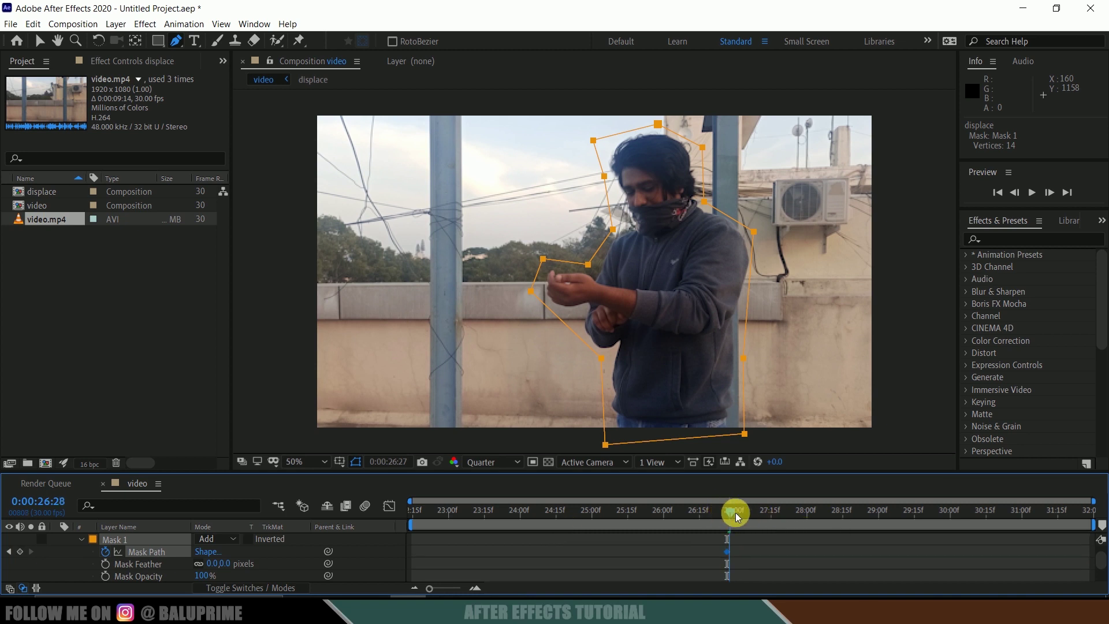
At a later frame, reshape Mask 1's points to fit the person's arm, body and head.
drag(736, 512, 825, 511)
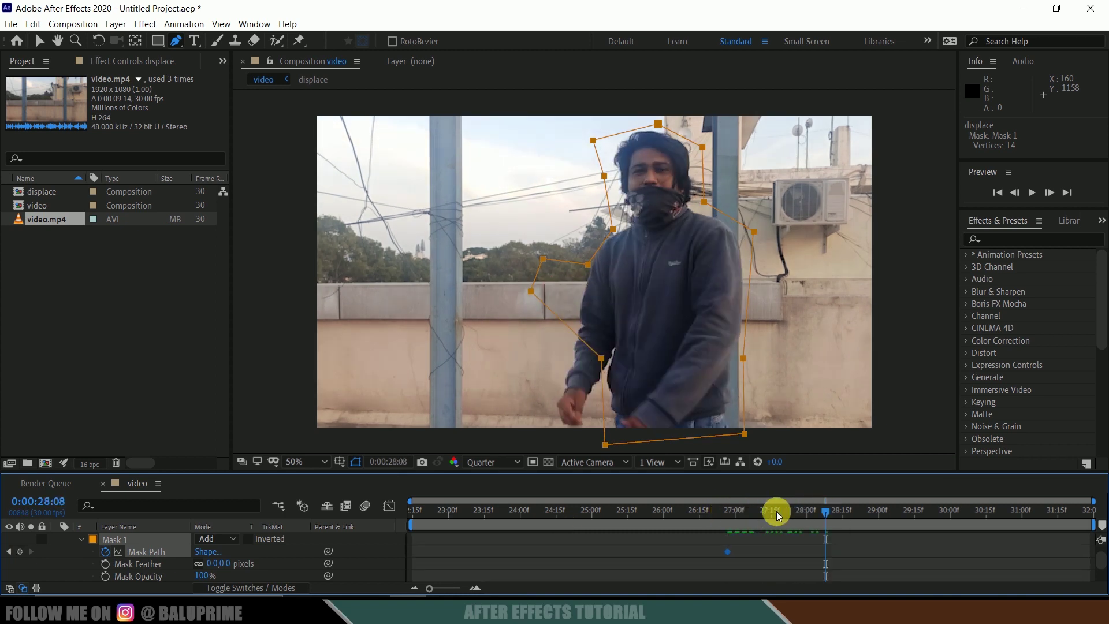
scroll(722, 555, up, 2)
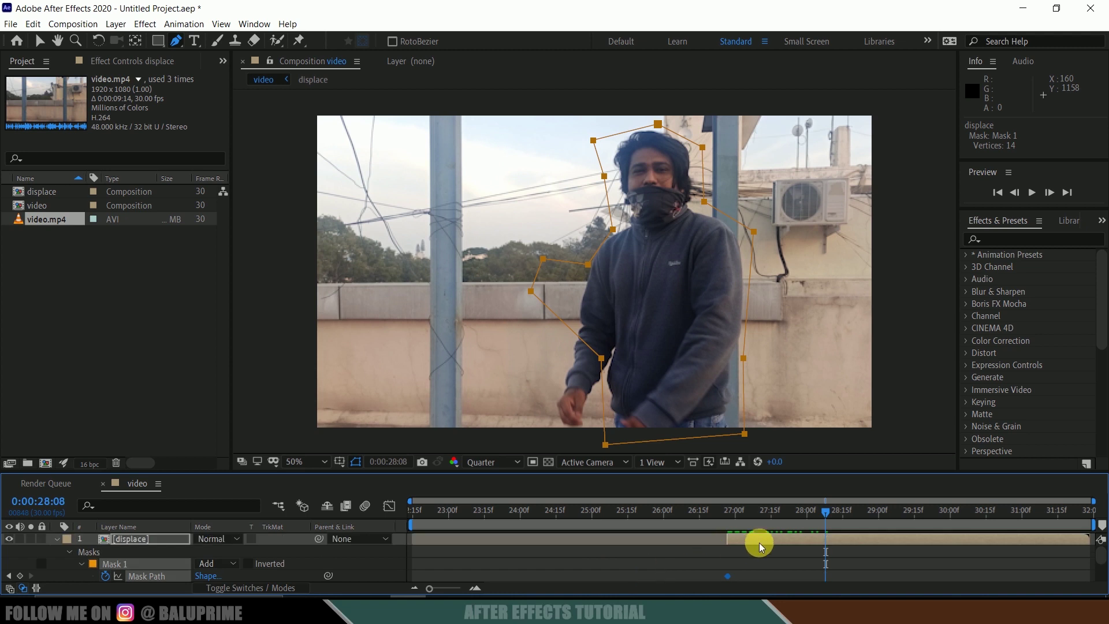
click(760, 539)
click(122, 569)
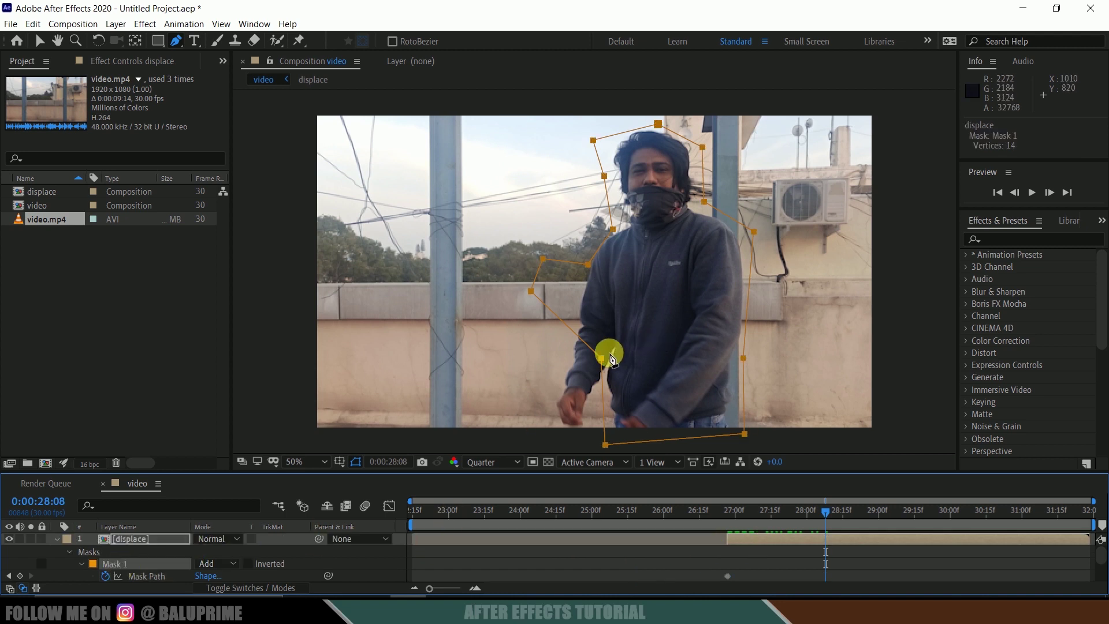
drag(602, 357, 560, 436)
key(ctrl+z)
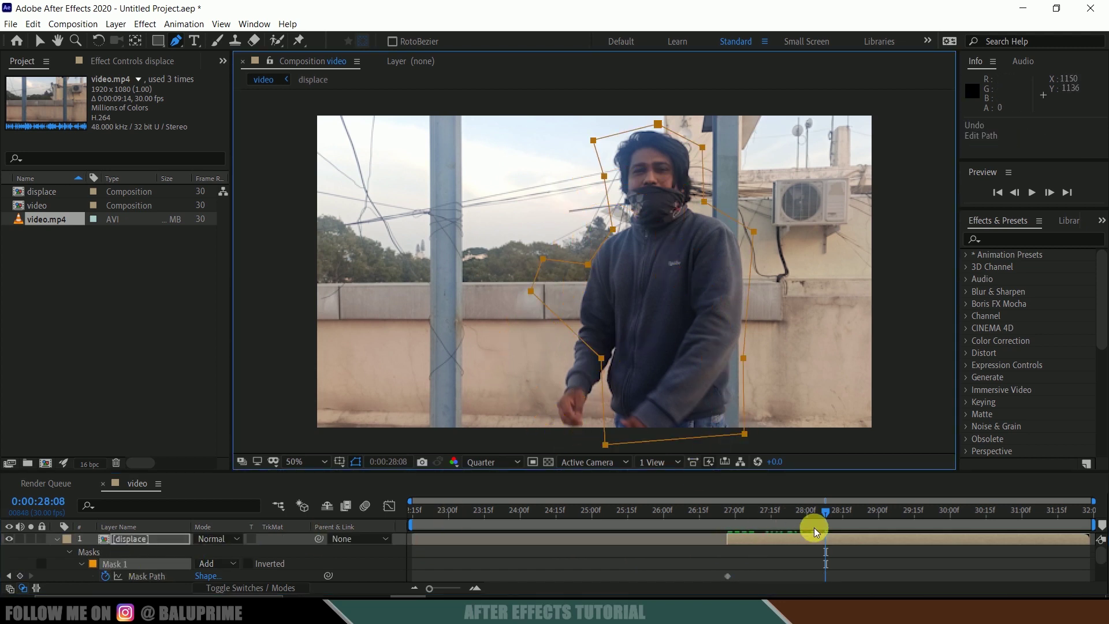
click(811, 540)
drag(602, 358, 568, 428)
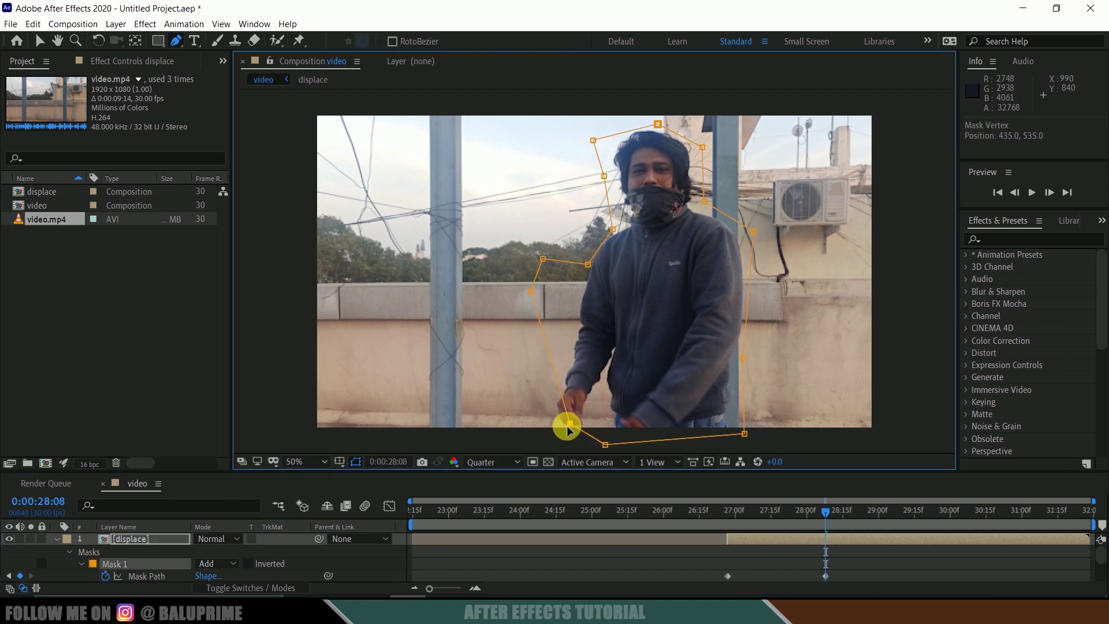
drag(530, 298, 555, 376)
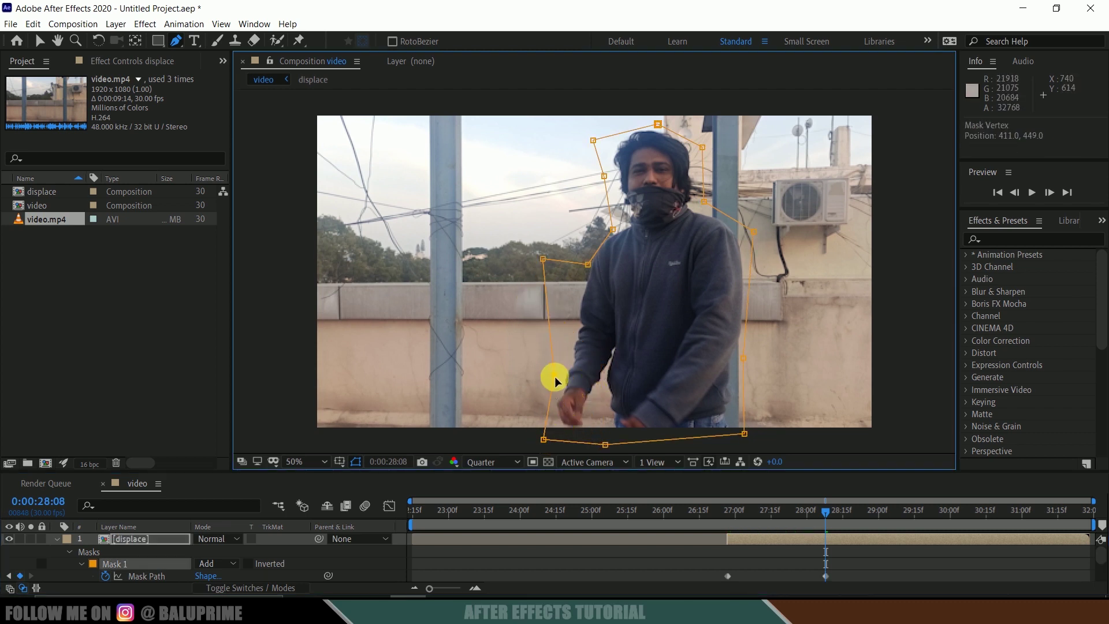
drag(544, 260, 570, 308)
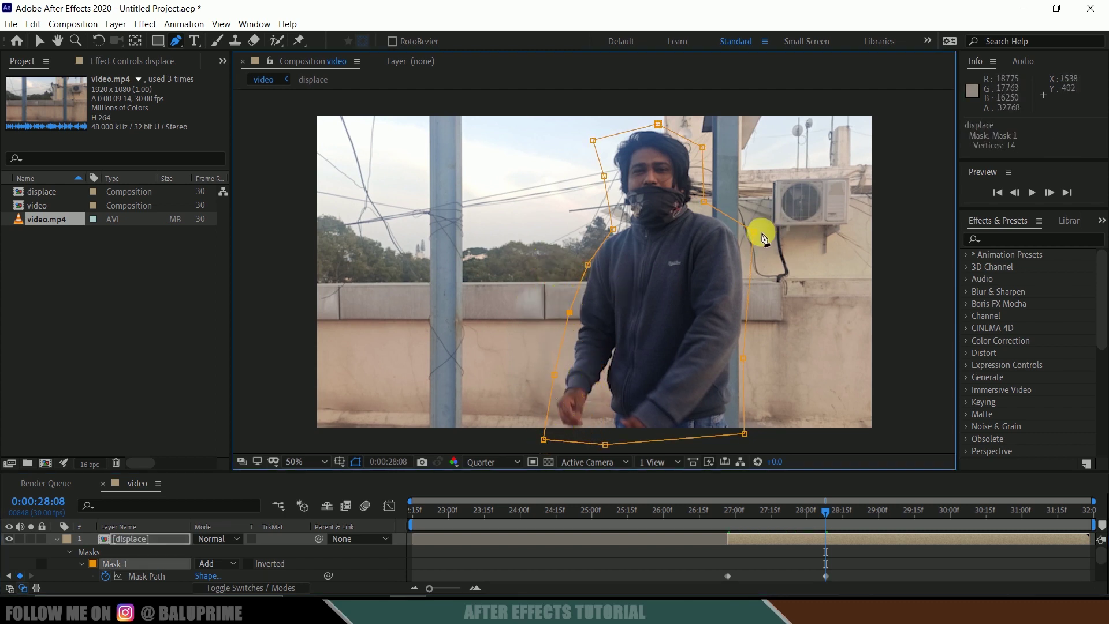
click(751, 234)
drag(601, 143, 662, 122)
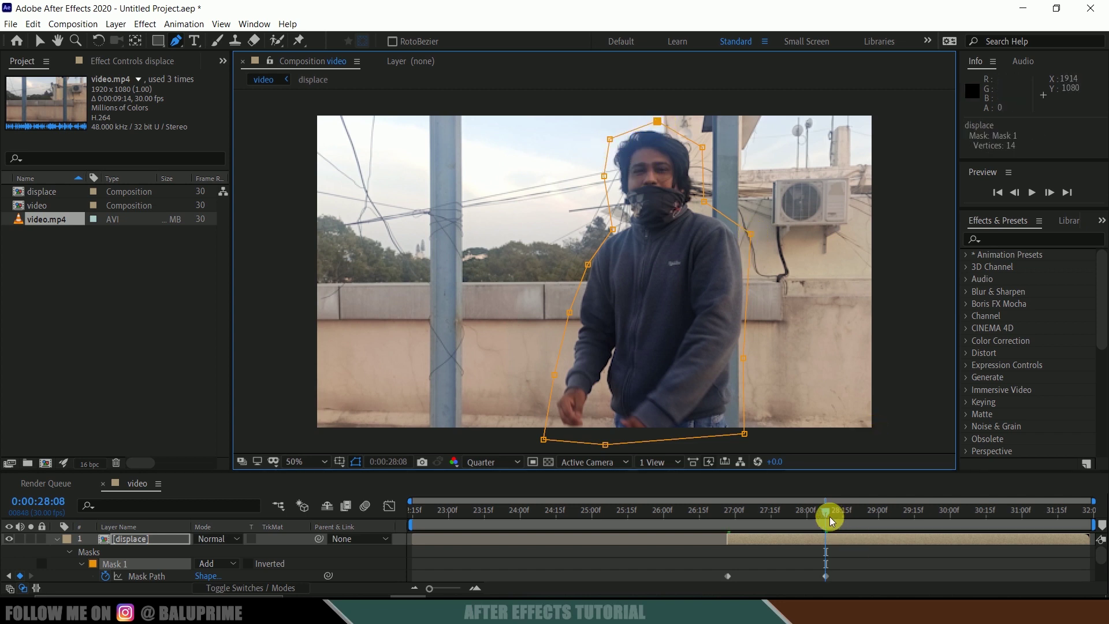
Widen the mask's right edge, then shift the whole mask left as the person turns.
drag(830, 520, 895, 515)
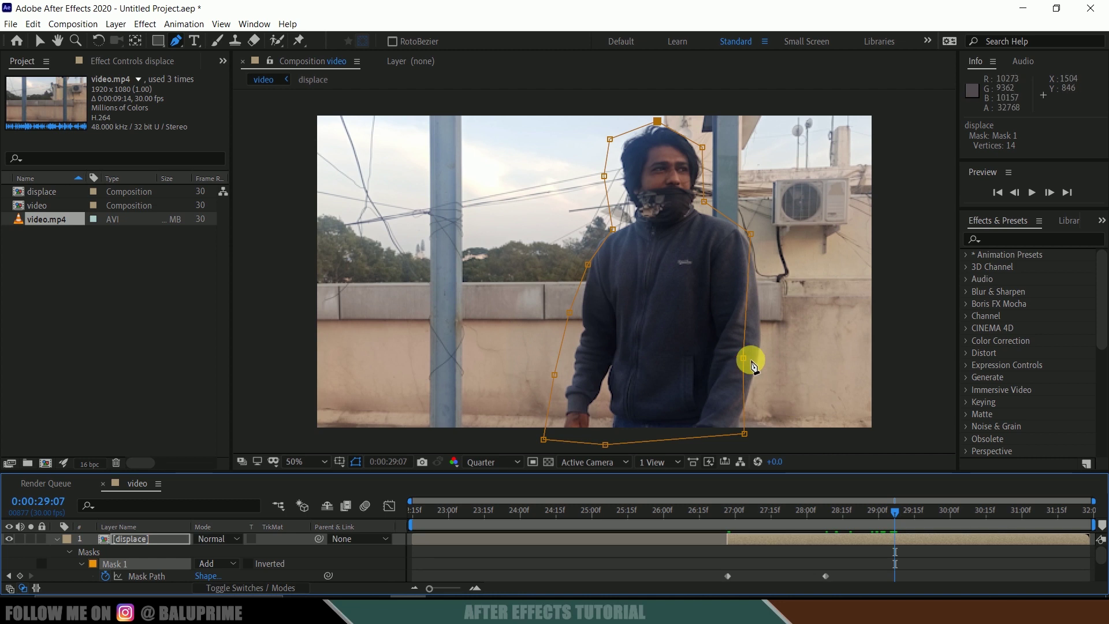
drag(752, 361, 780, 347)
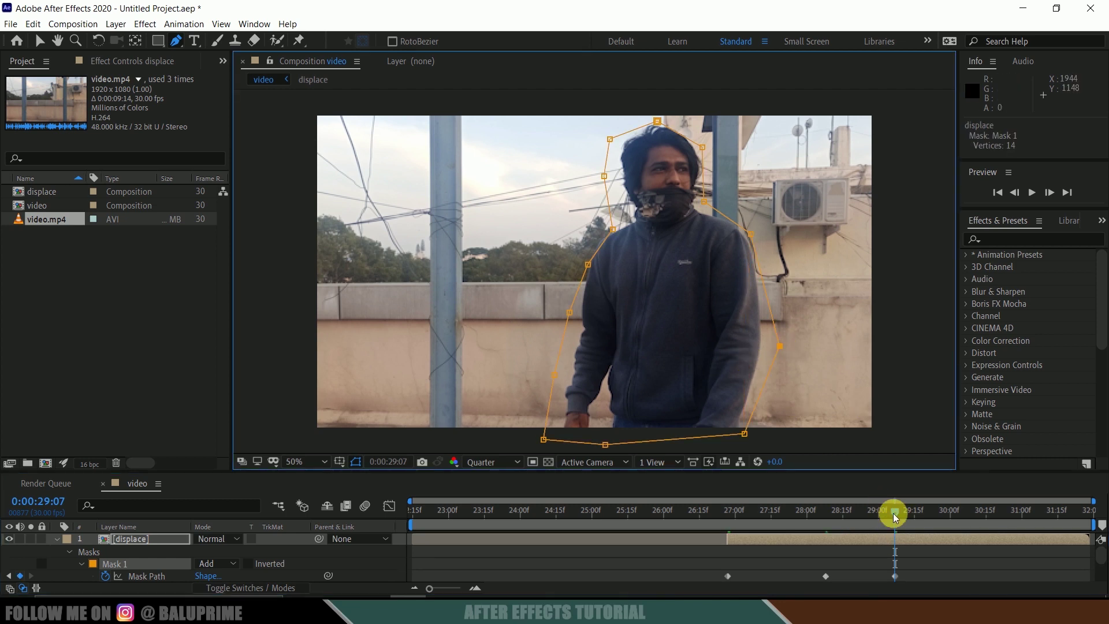
drag(895, 516, 957, 525)
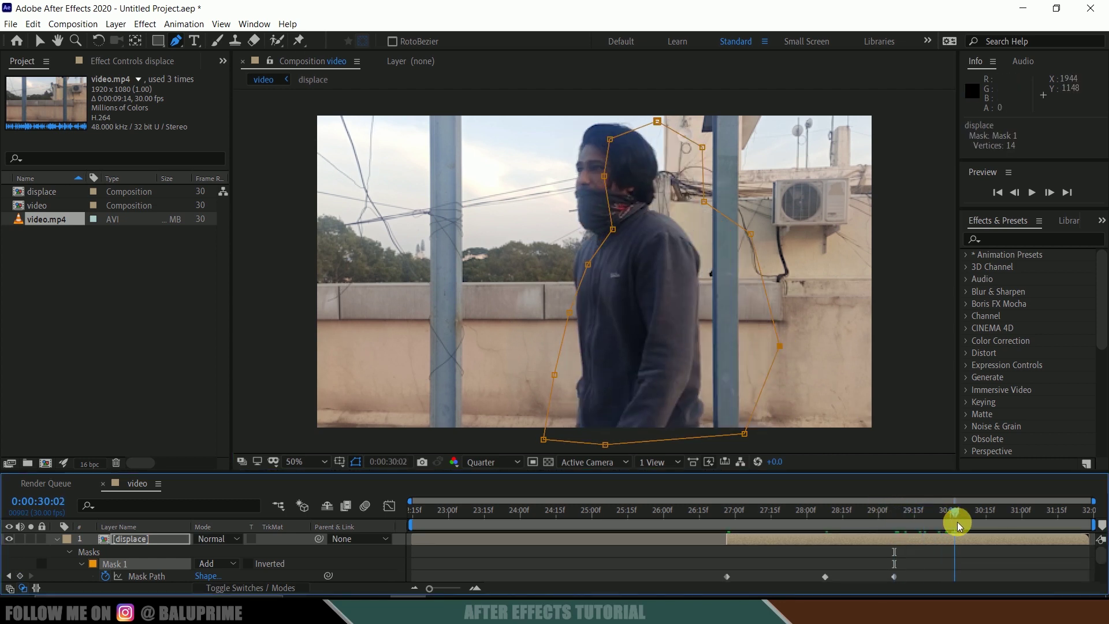
click(114, 564)
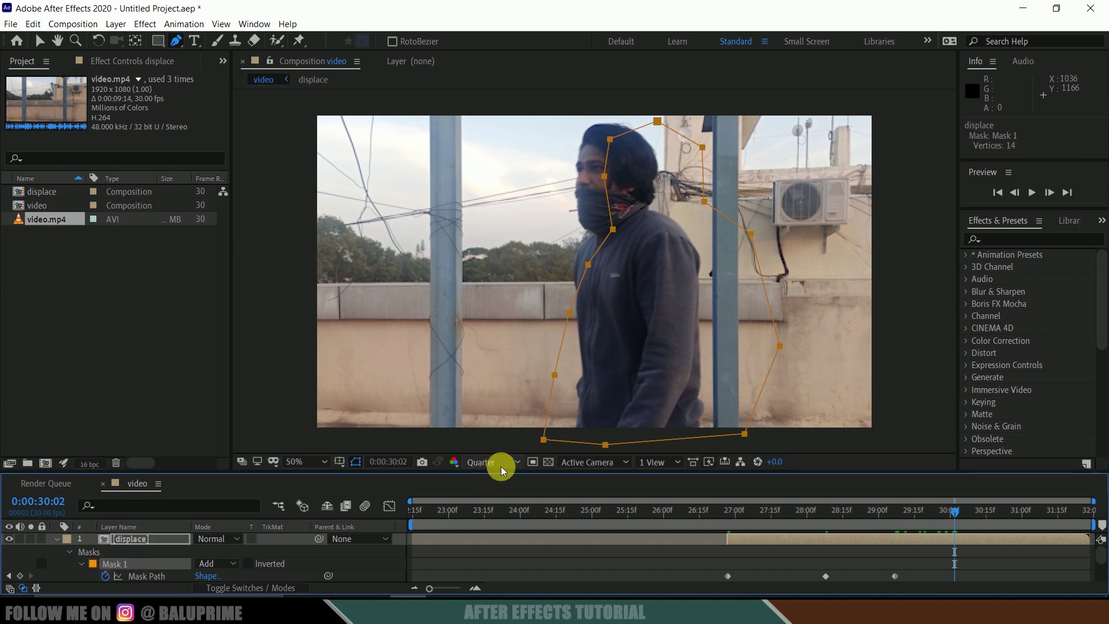
drag(558, 375, 520, 368)
Move the mask left with the walking person until it ends off-frame at 0:00:31:18.
drag(961, 519, 1000, 512)
drag(519, 371, 377, 362)
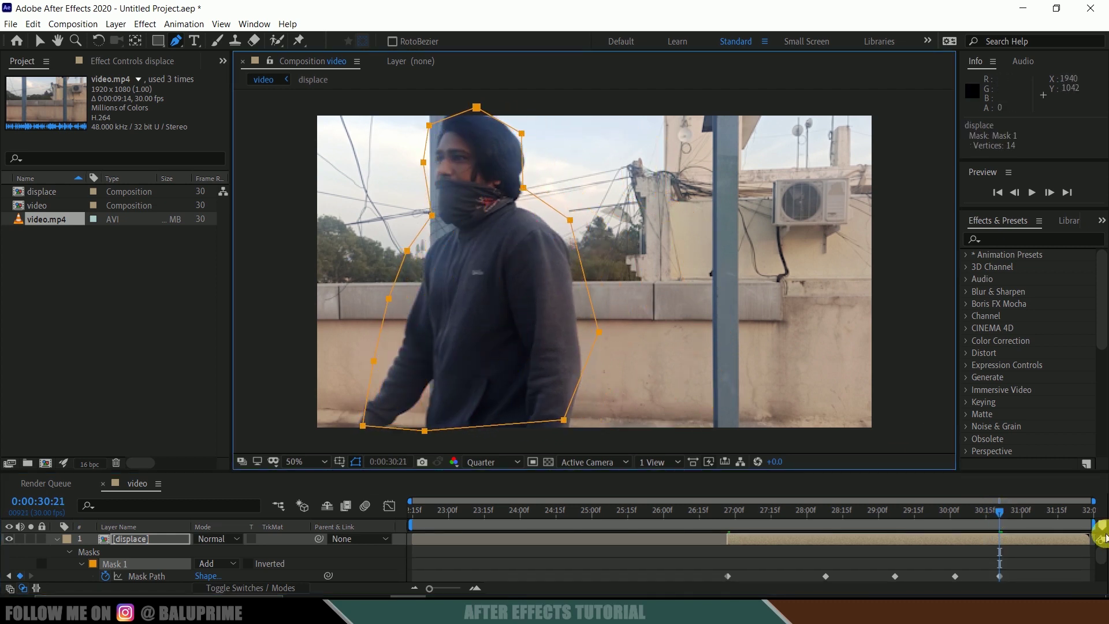
drag(1003, 514, 1065, 514)
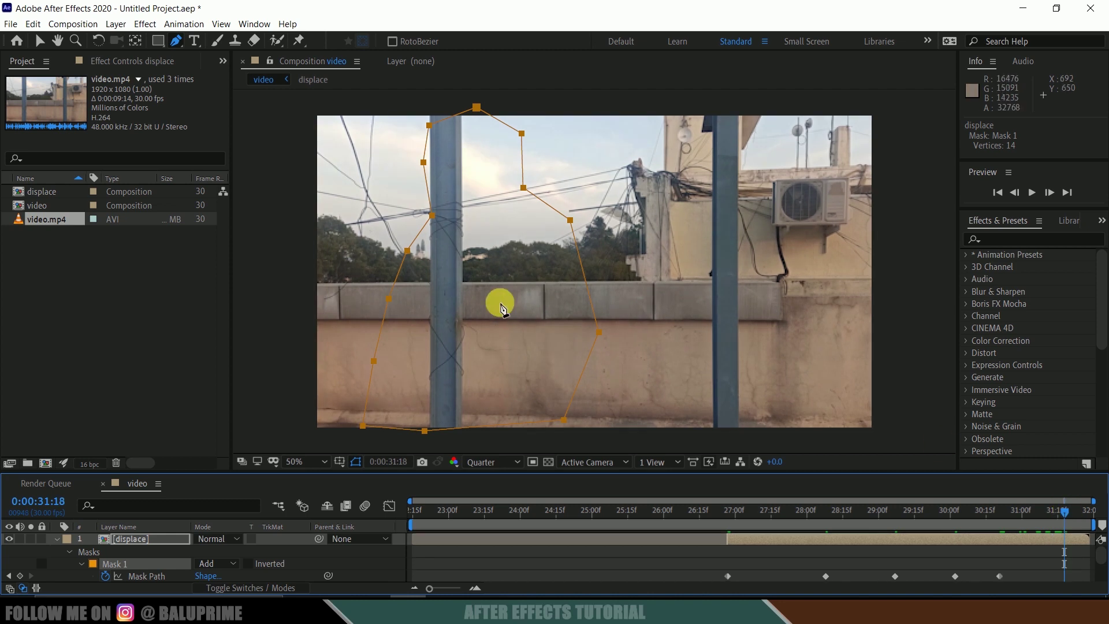
drag(341, 303, 250, 302)
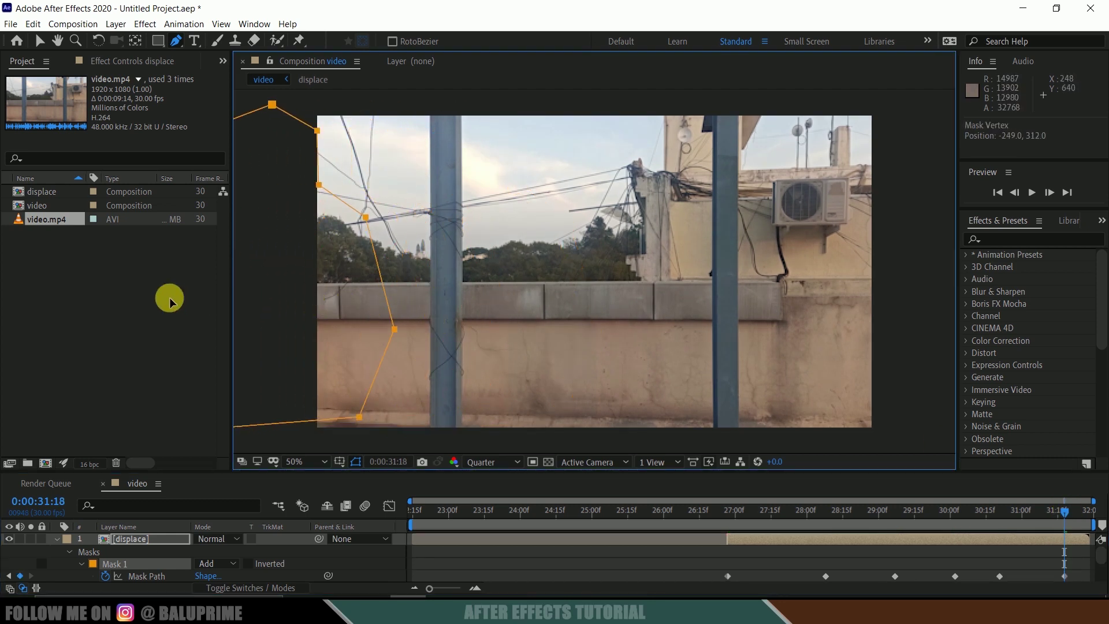
key(ctrl+z)
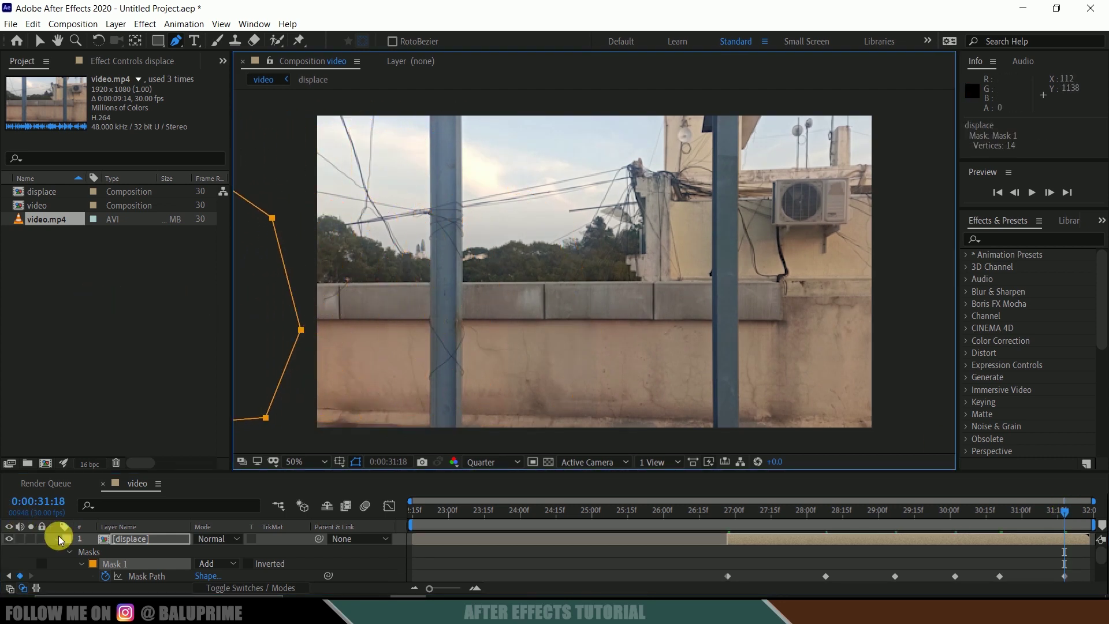
Hide the video.mp4 and bg layers and go to a frame showing the masked person.
click(57, 539)
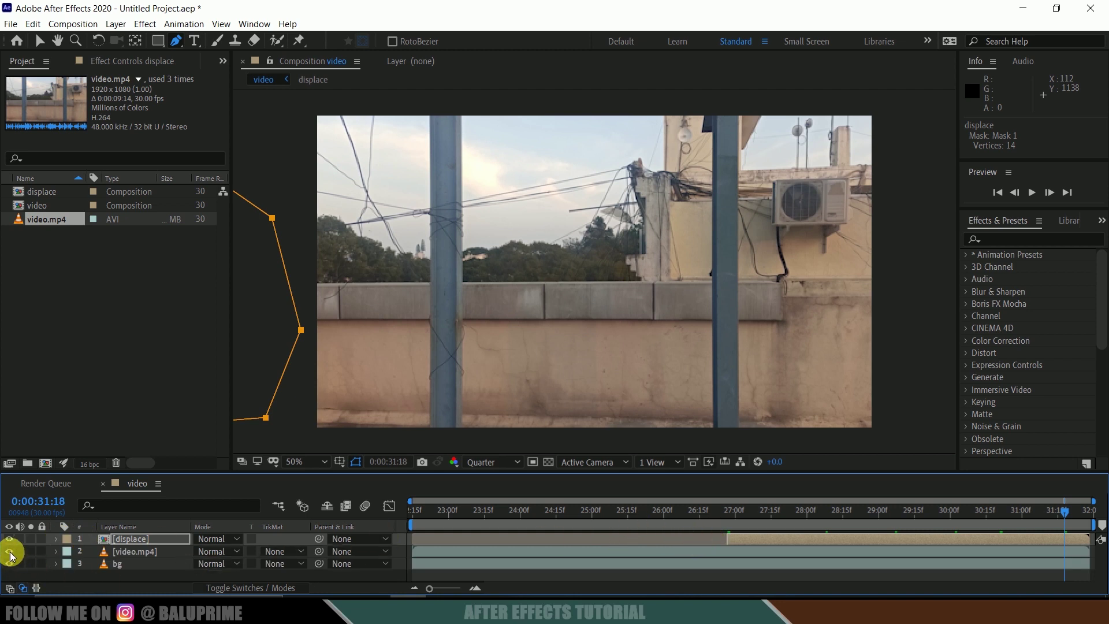
drag(11, 556, 10, 563)
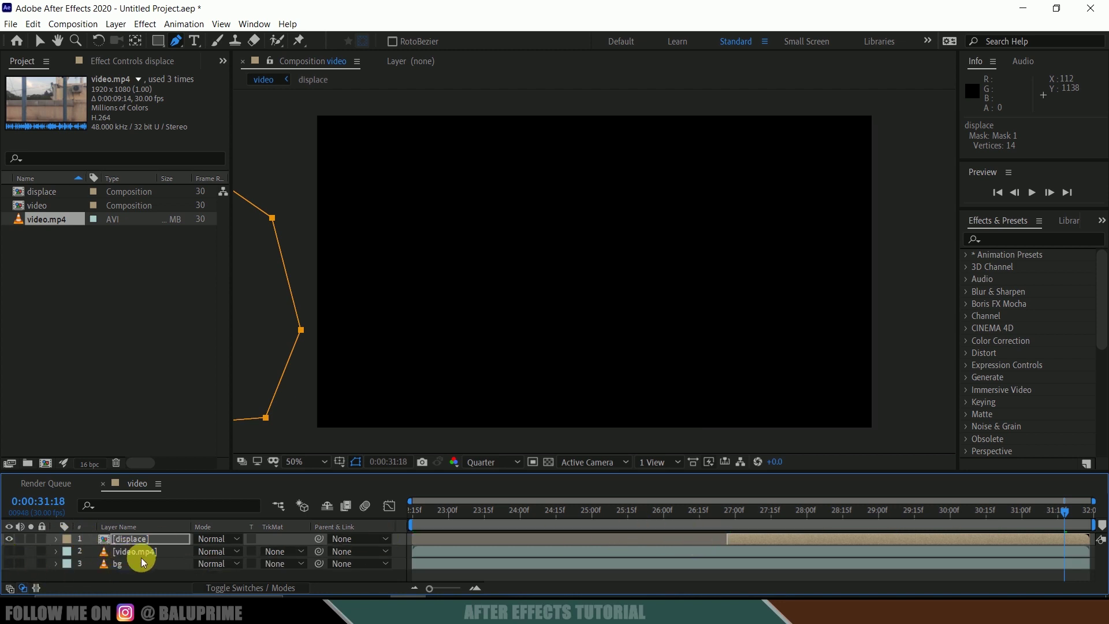
click(718, 514)
drag(719, 515, 840, 535)
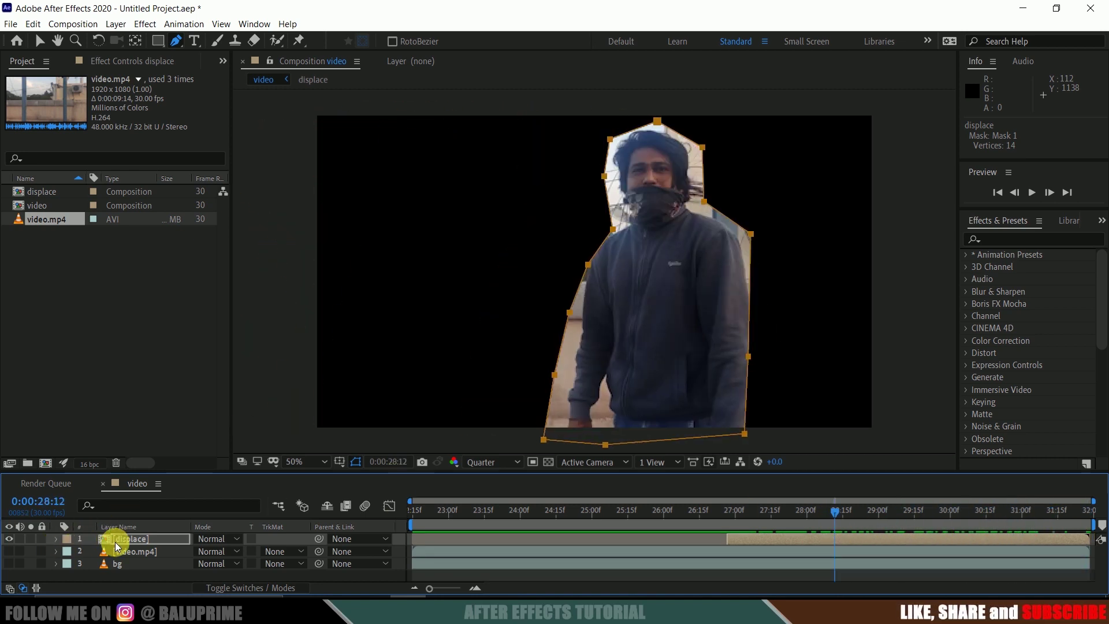
Set Mask 1's feather to 66 pixels.
key(f)
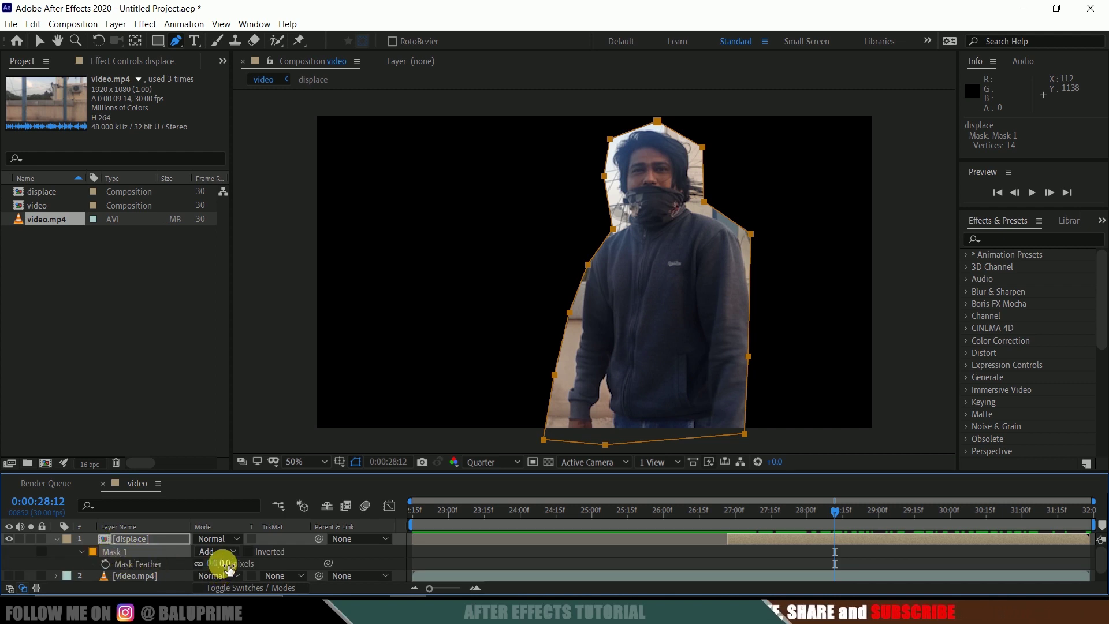
drag(222, 563, 269, 565)
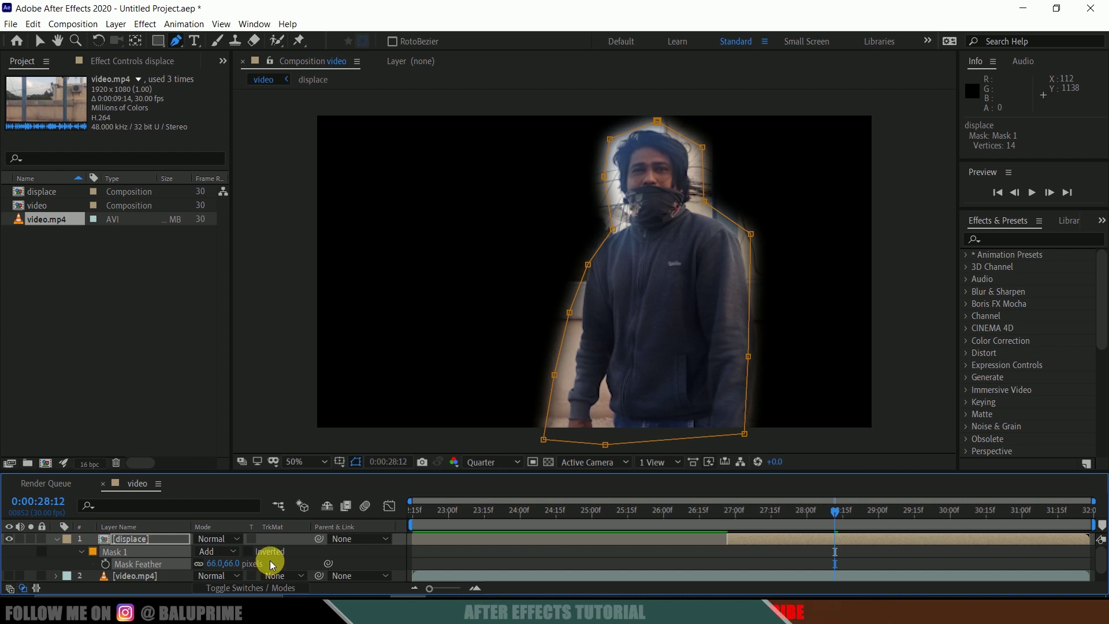
click(56, 539)
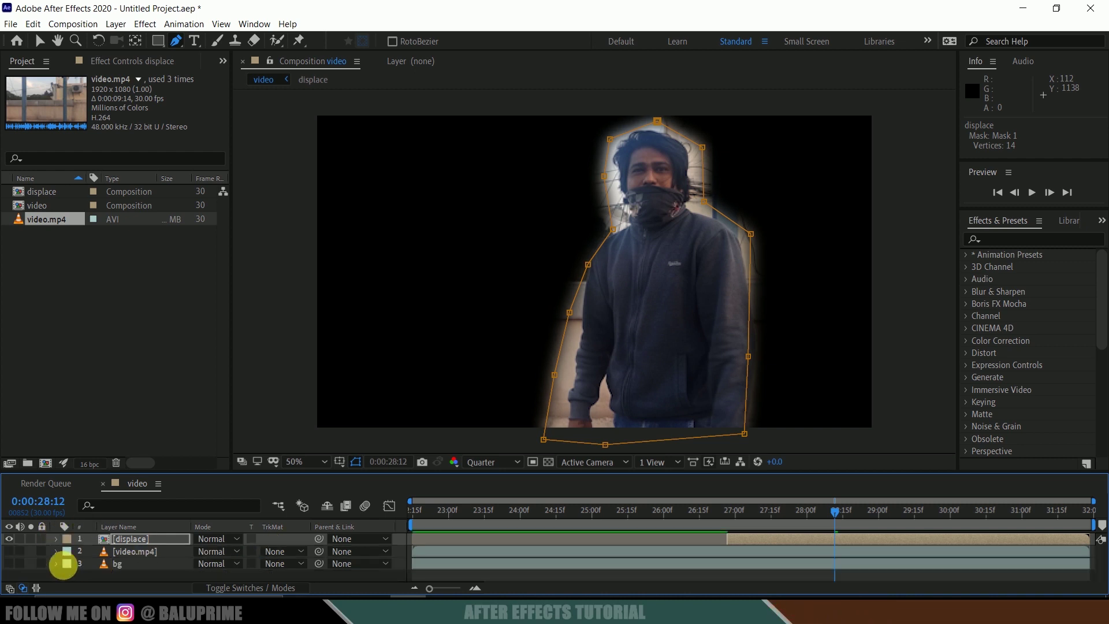
Make bg visible again and apply the Displacement Map effect to it, found by searching 'displace'.
click(8, 563)
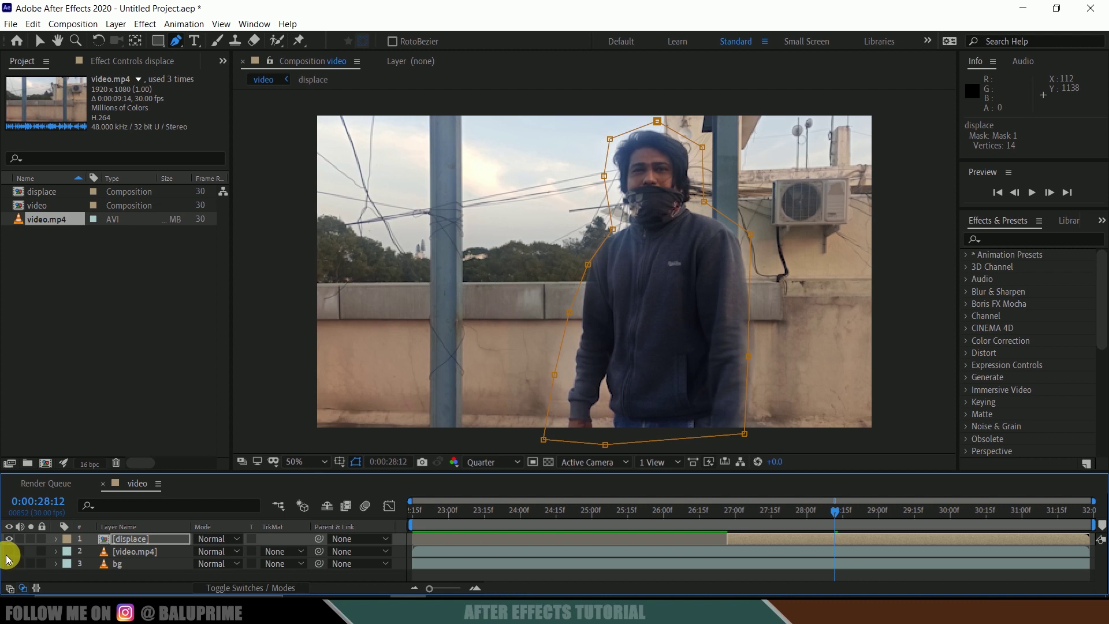
click(787, 569)
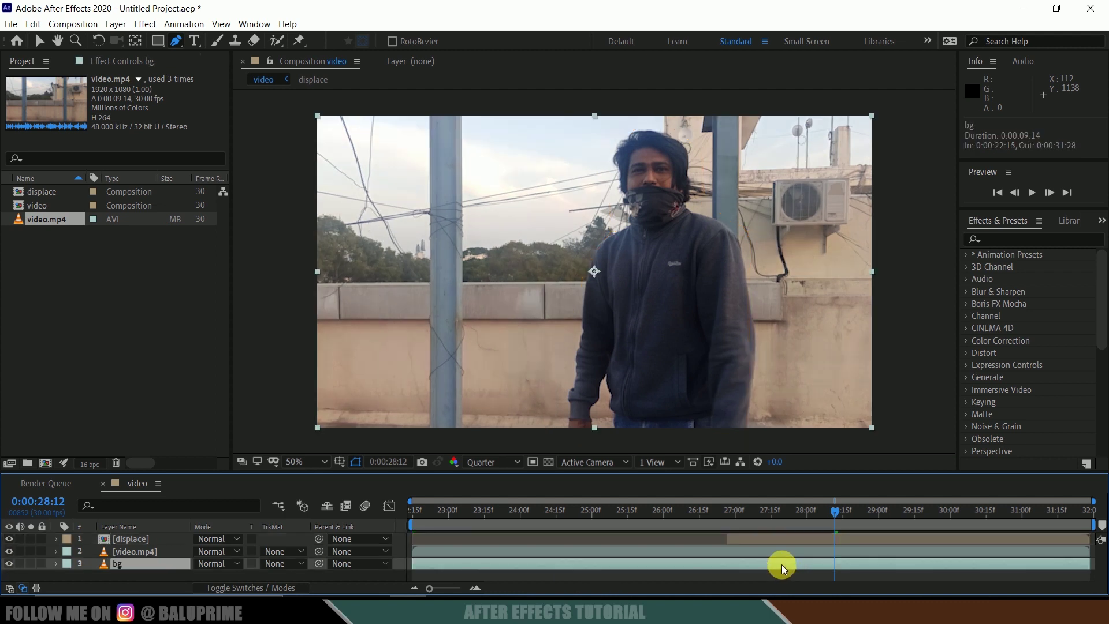
click(1016, 239)
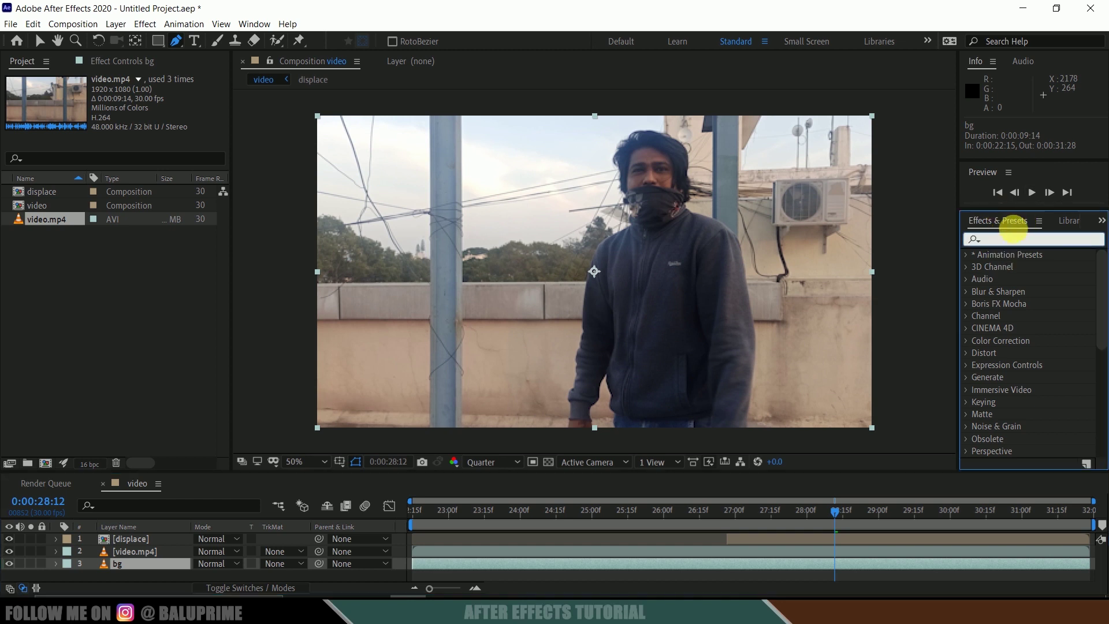
click(255, 24)
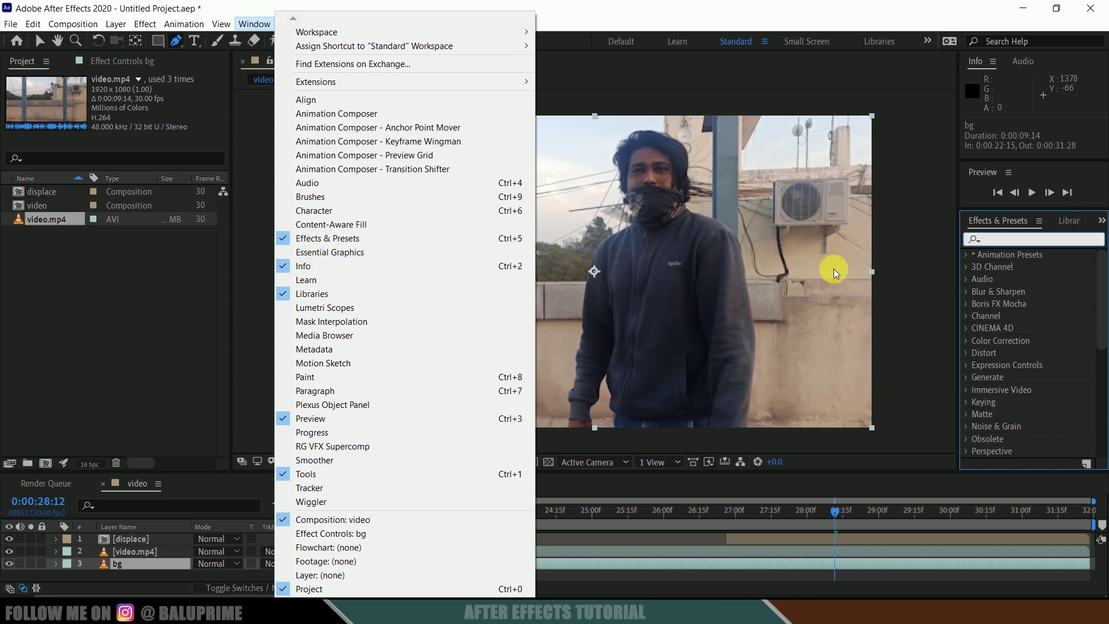
click(1005, 242)
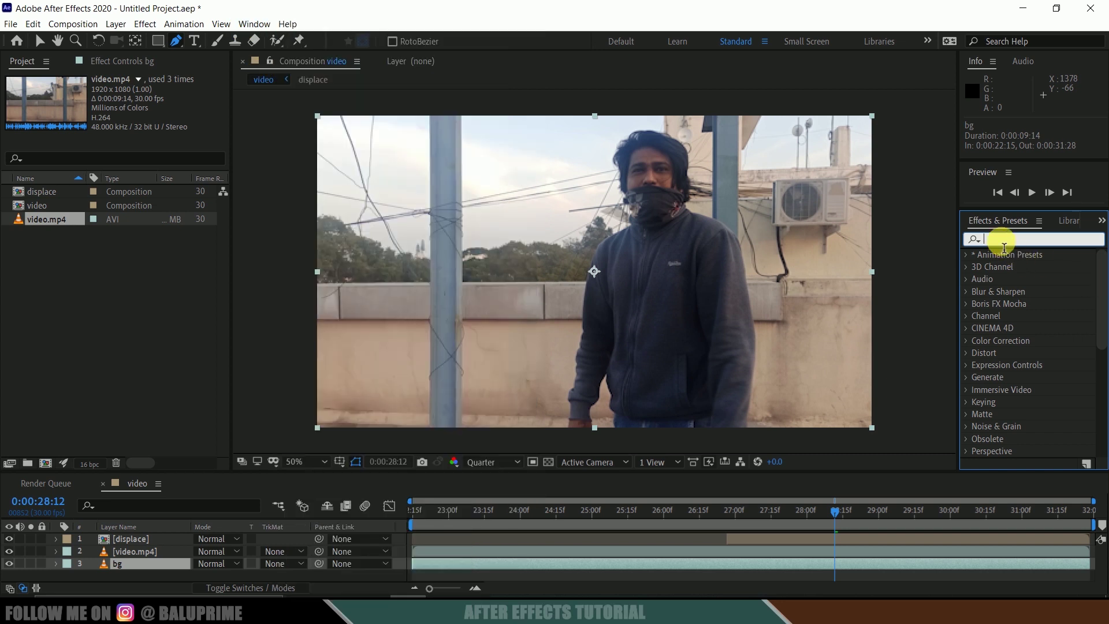
text(displace)
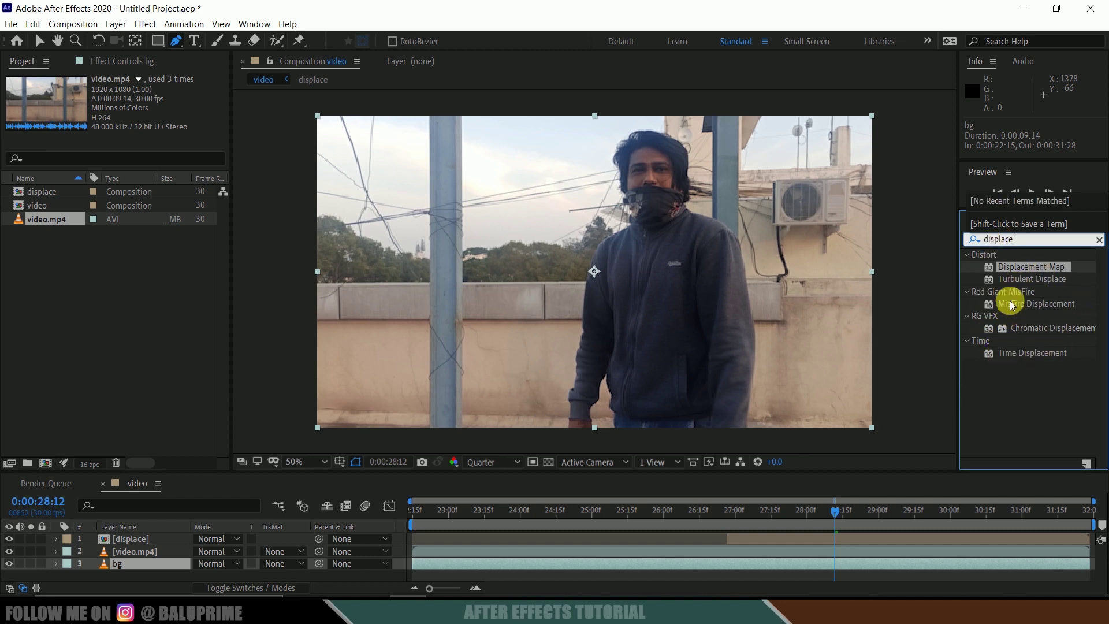
click(1015, 271)
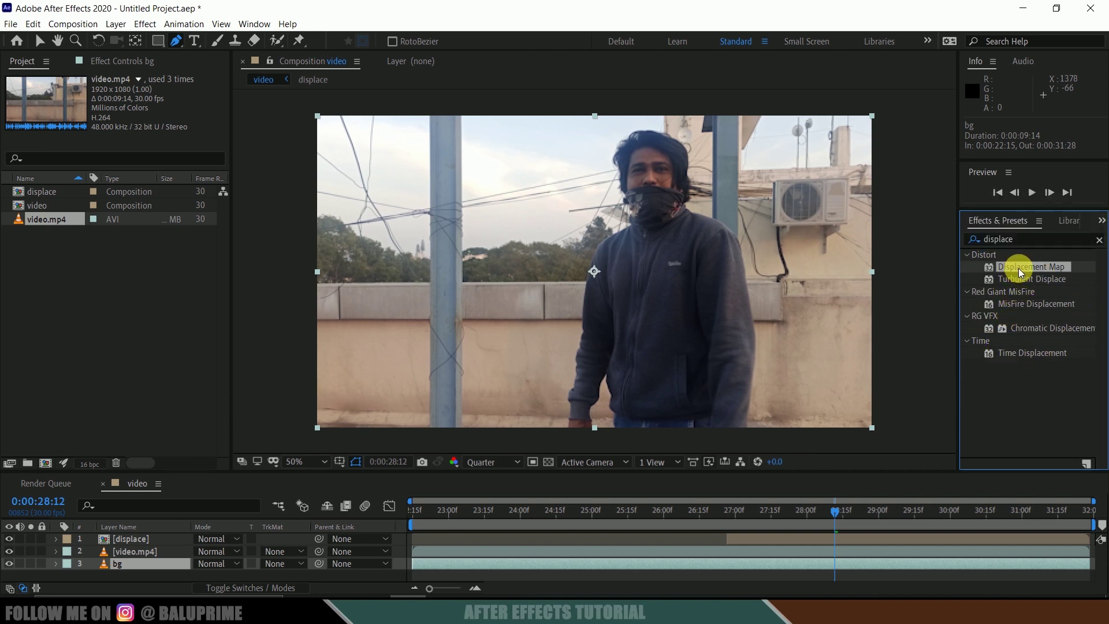
drag(1021, 274, 846, 566)
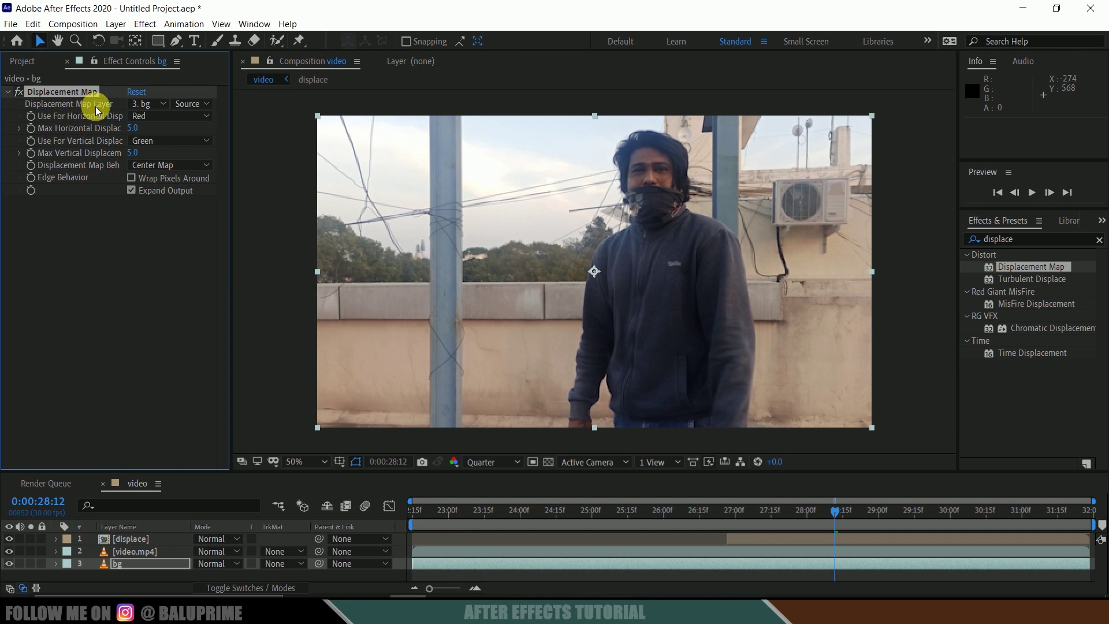
Point bg's Displacement Map Layer at '1. displace' with Masks as its source, then return to 26:29.
click(144, 103)
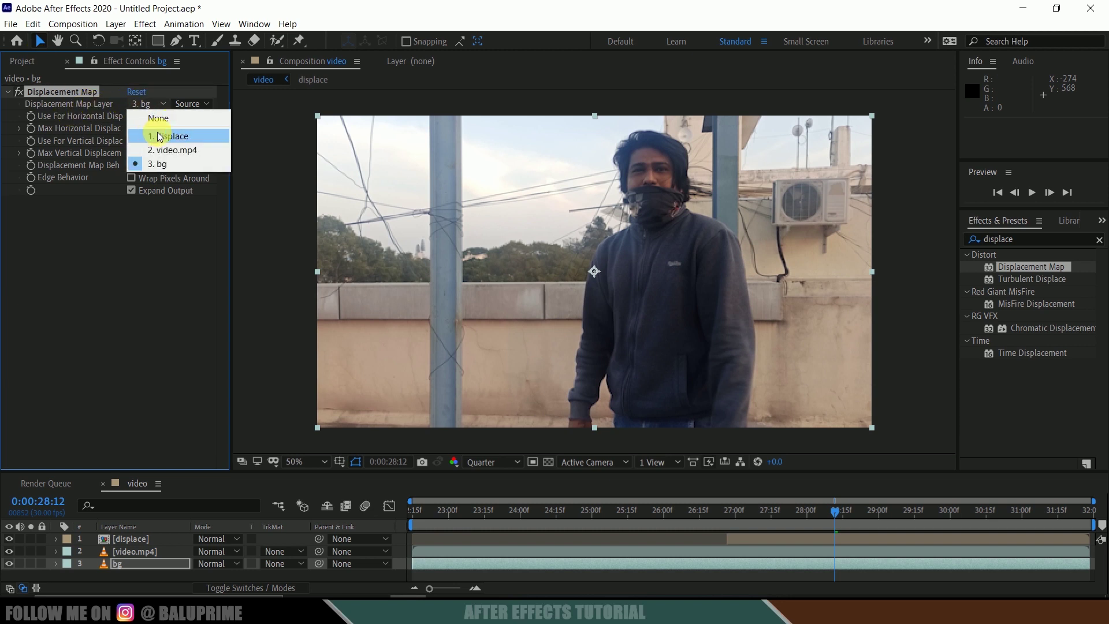
click(786, 538)
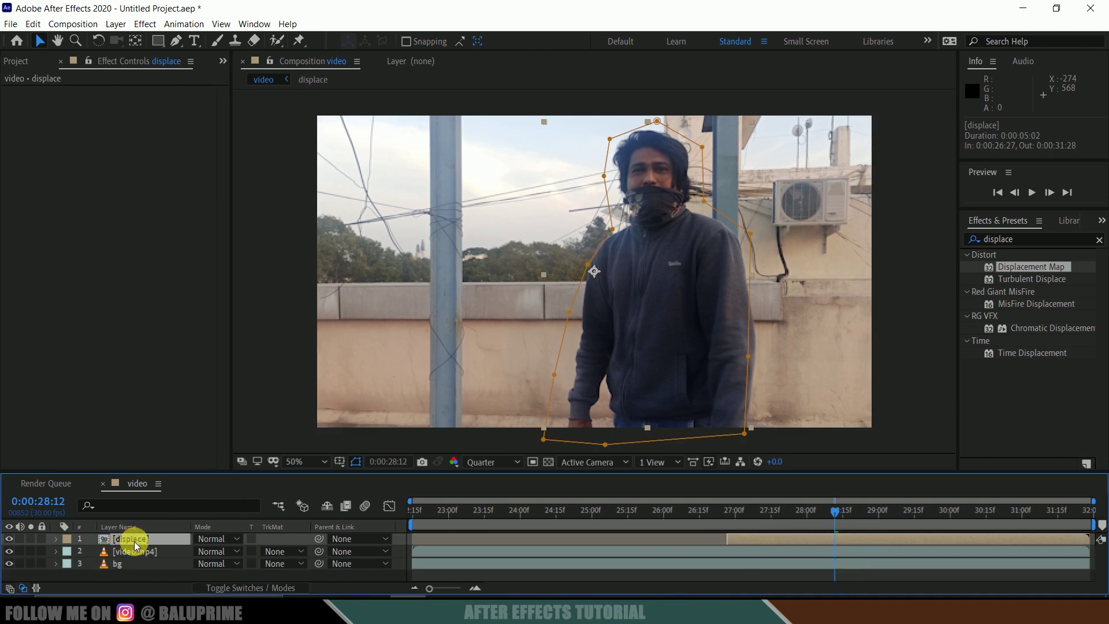
click(792, 563)
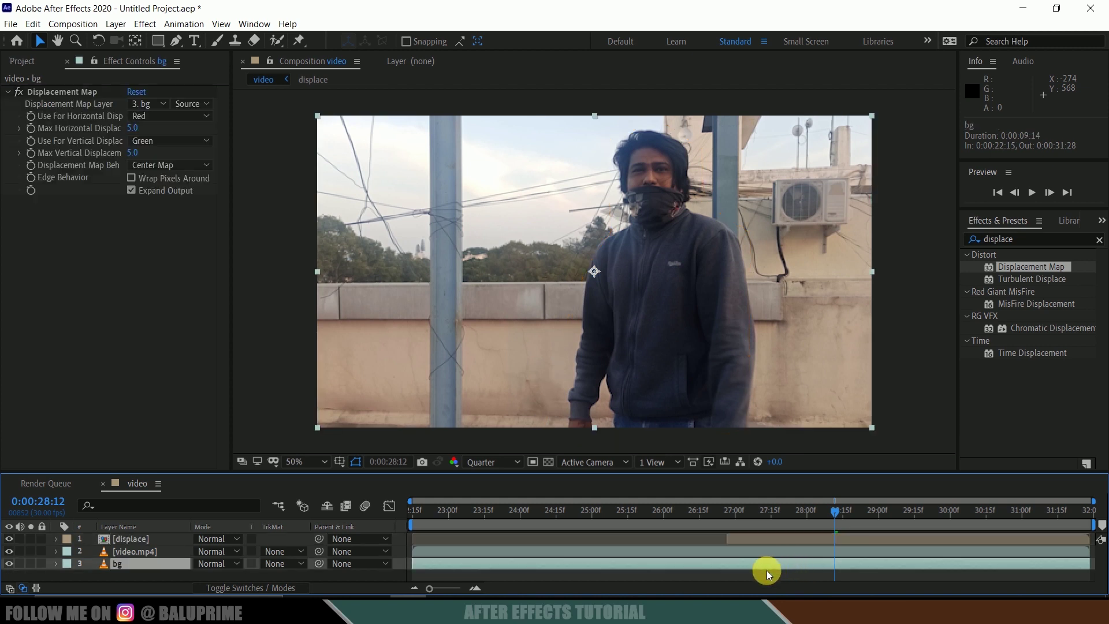
click(158, 106)
click(175, 134)
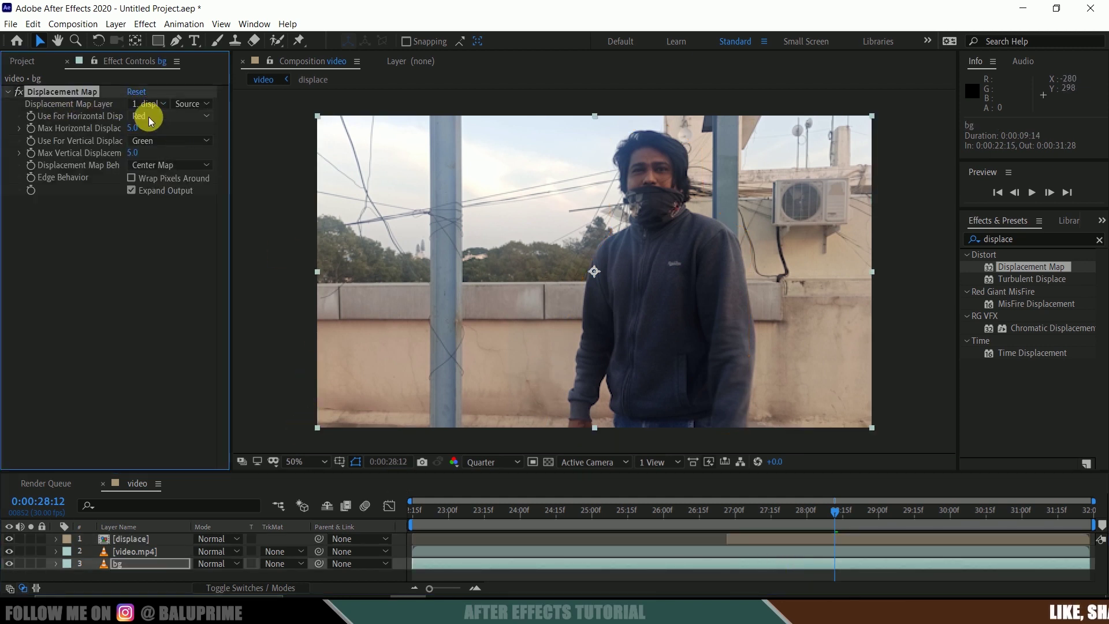
click(194, 105)
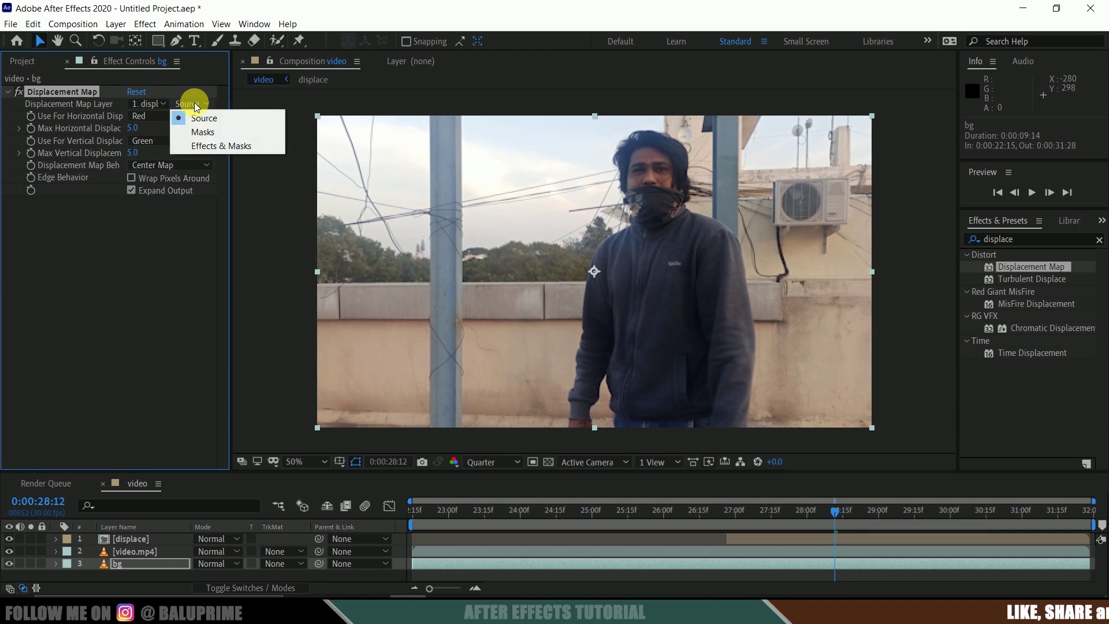
click(200, 132)
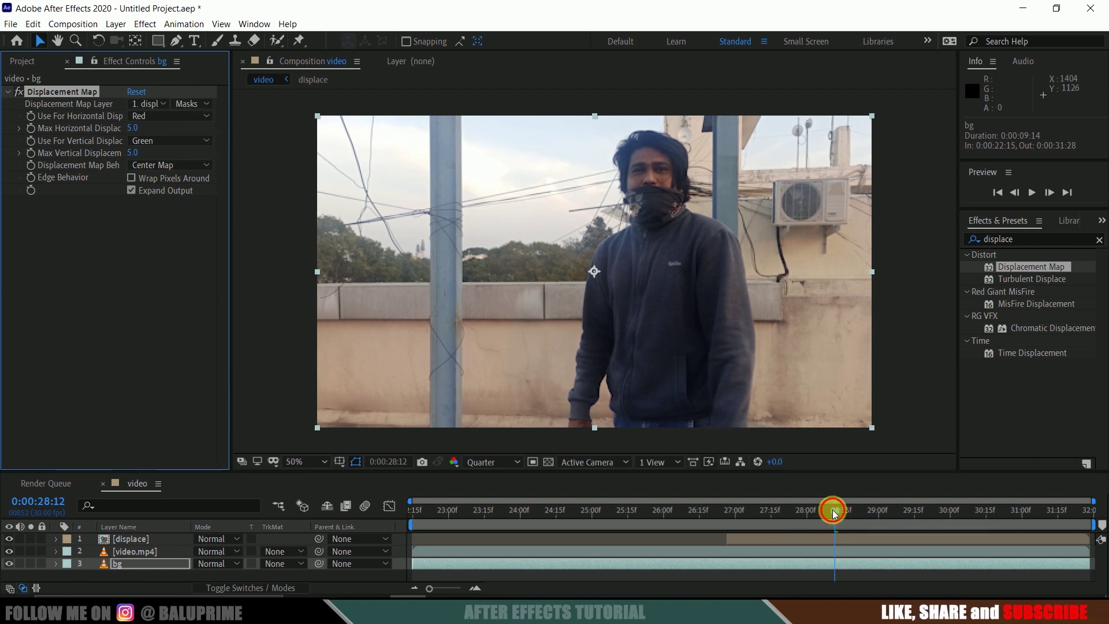
drag(832, 509, 731, 511)
click(746, 537)
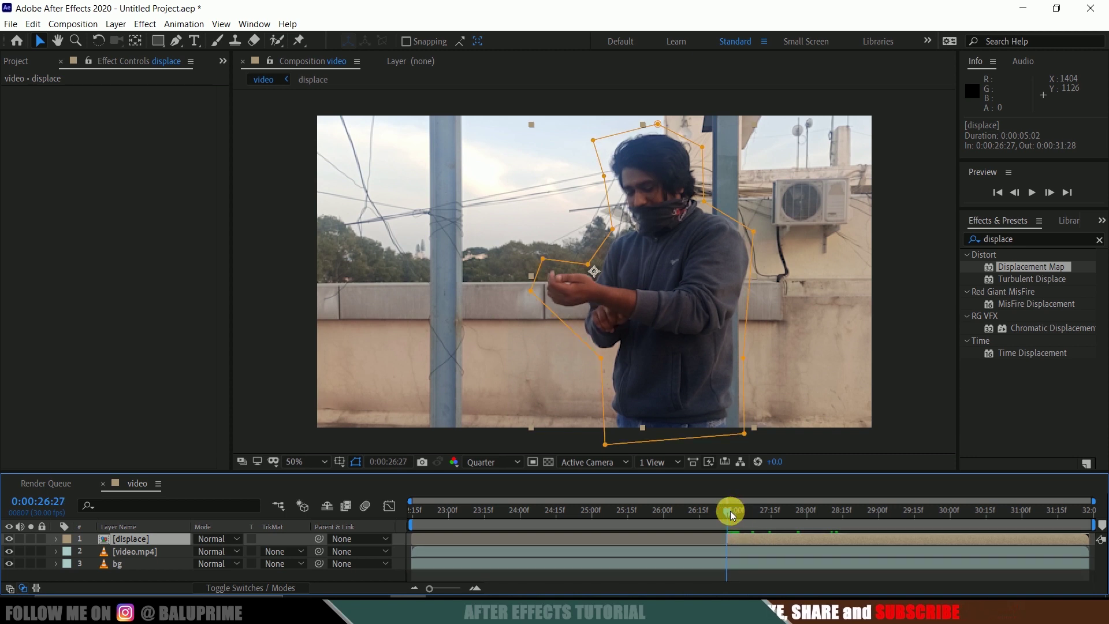
Keyframe Opacity on displace and video.mp4 from 100% at 26:27 down to 0% at 27:01.
ctrl+click(743, 551)
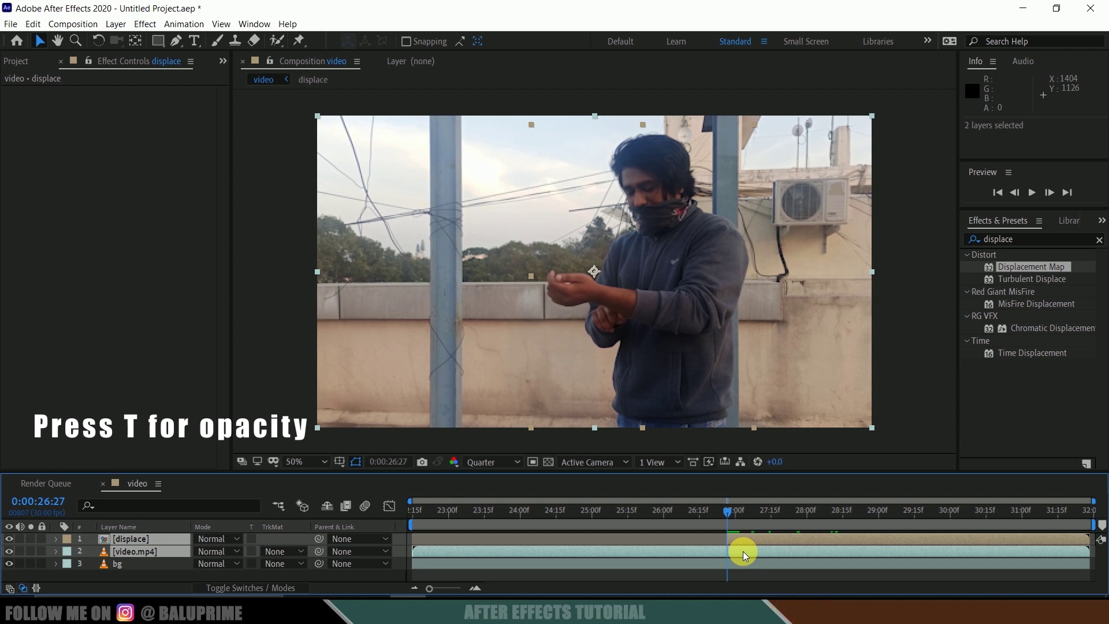
key(t)
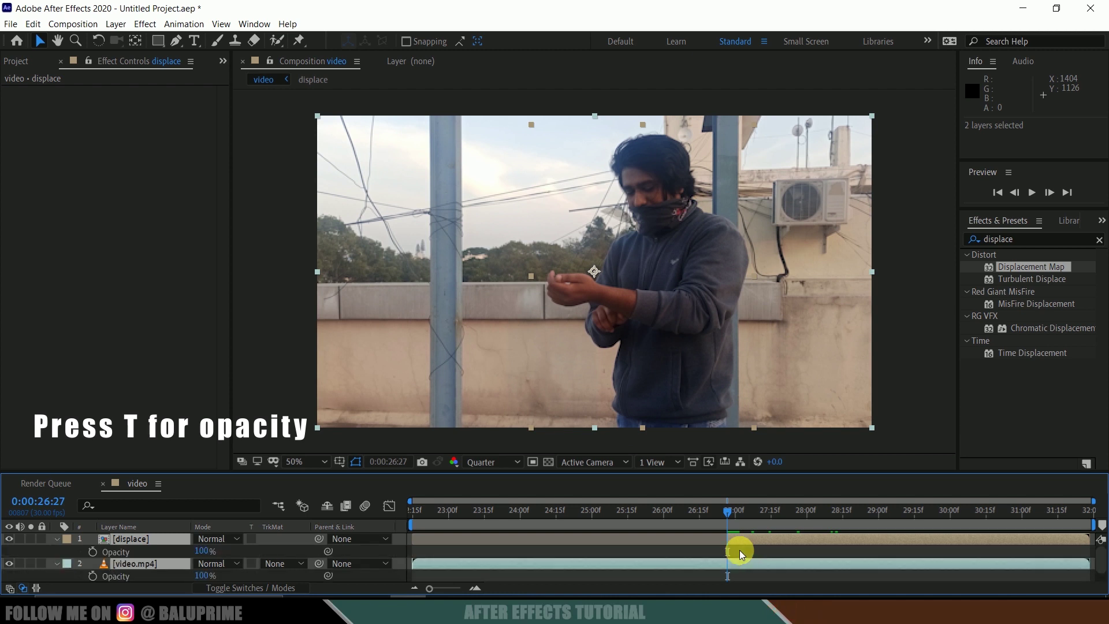
click(93, 551)
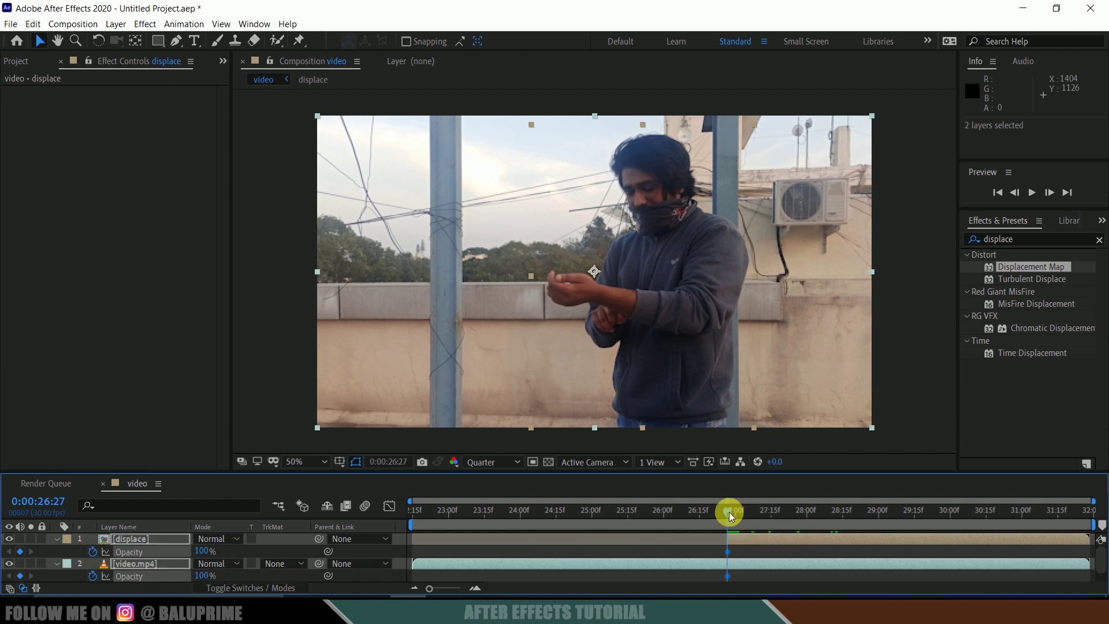
drag(729, 512, 739, 509)
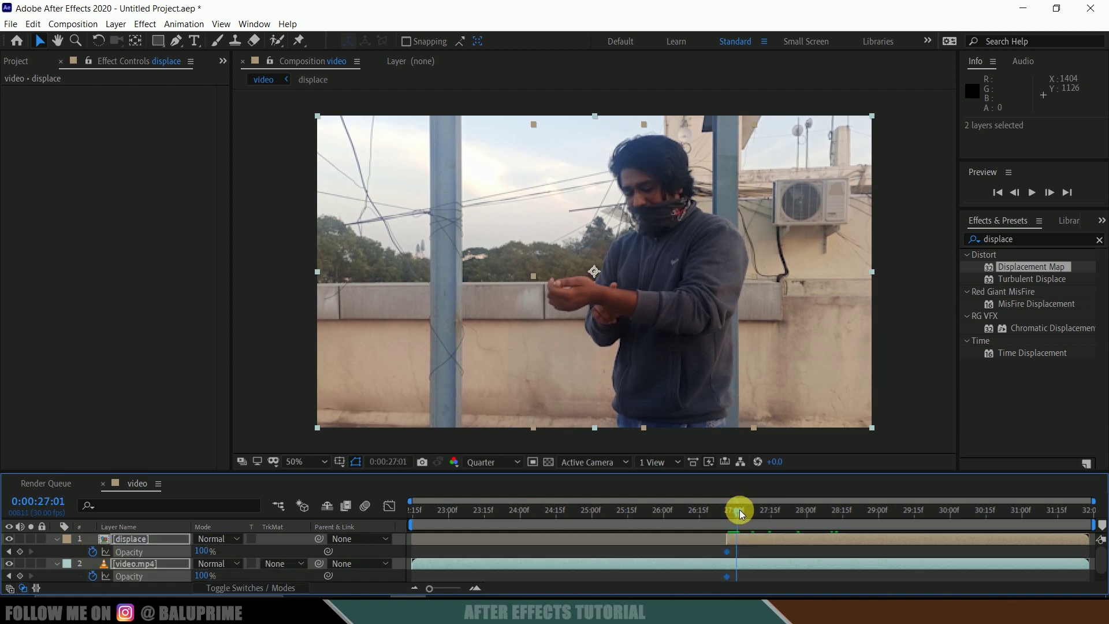
drag(200, 552, 6, 561)
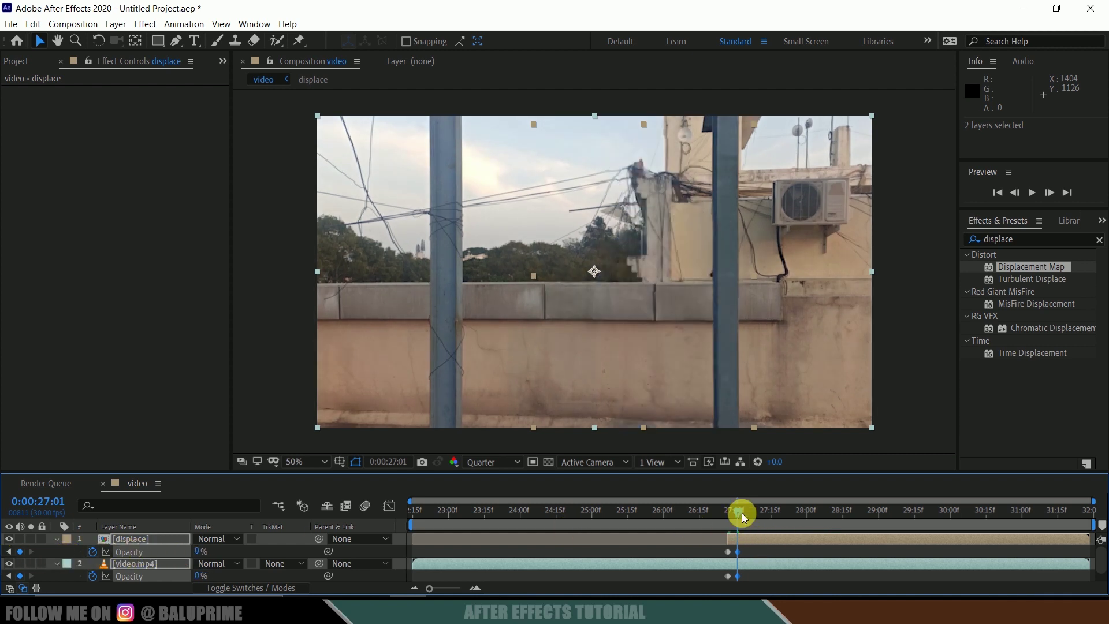
mouse_move(742, 513)
mouse_down()
mouse_move(722, 510)
mouse_move(754, 516)
mouse_up()
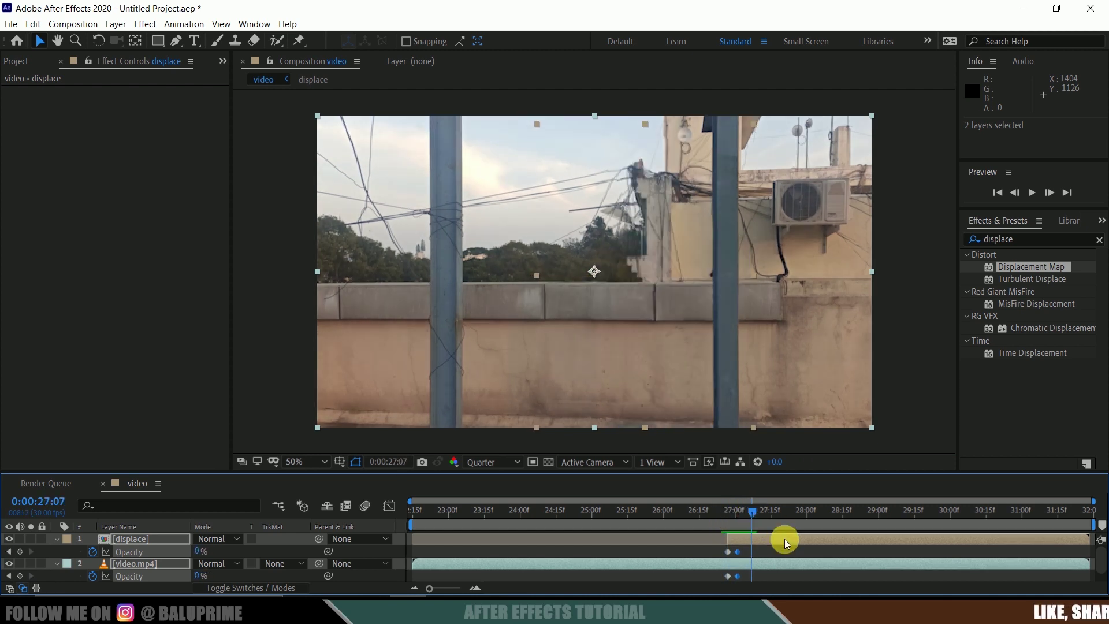
scroll(784, 539, down, 1)
Give bg's Displacement Map 40 max horizontal and vertical displacement with Wrap Pixels Around on.
click(775, 575)
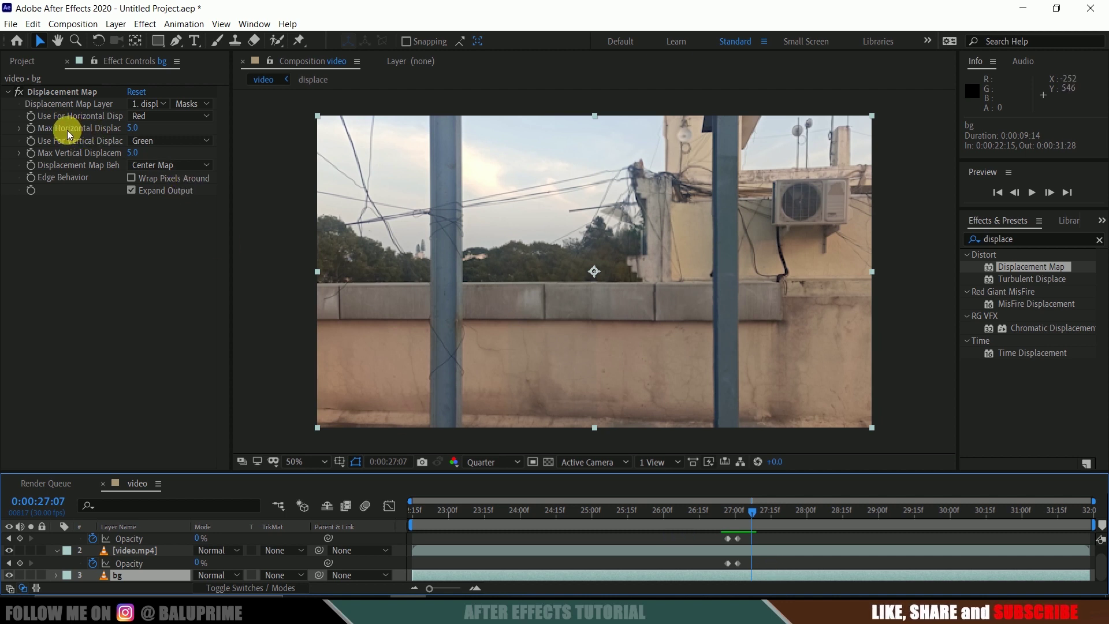
click(133, 128)
text(4)
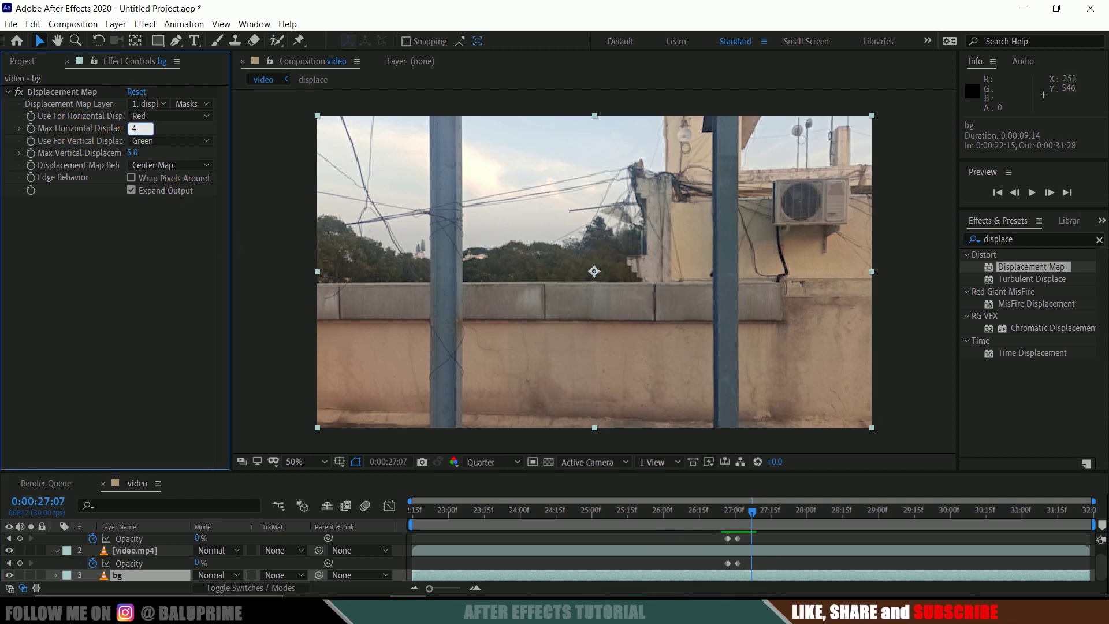
text(0)
click(139, 154)
text(404)
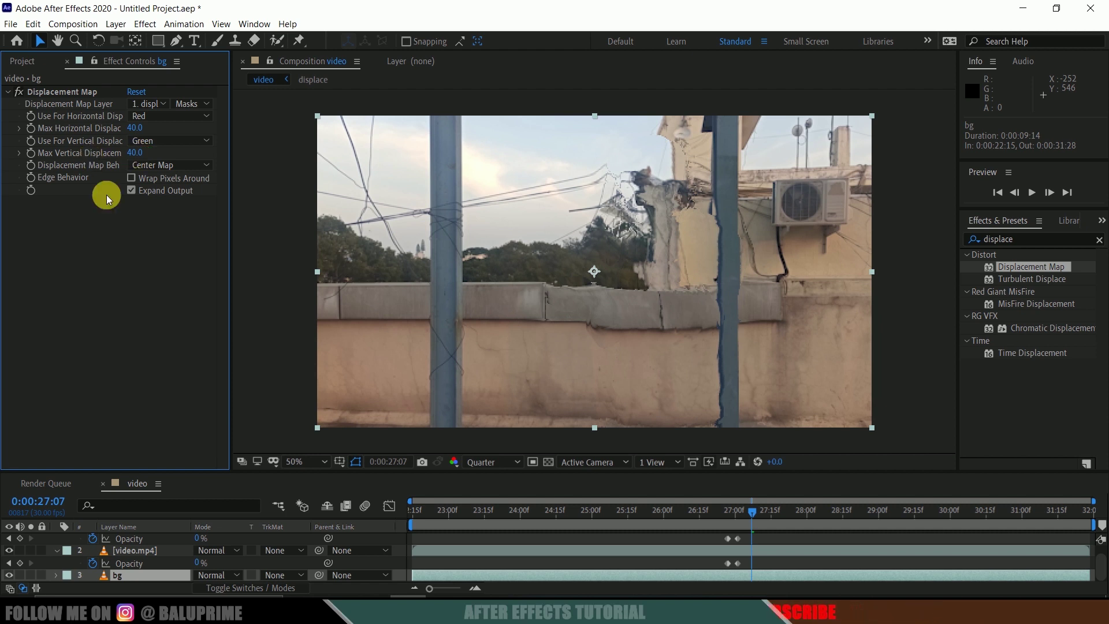
click(132, 177)
key(Home)
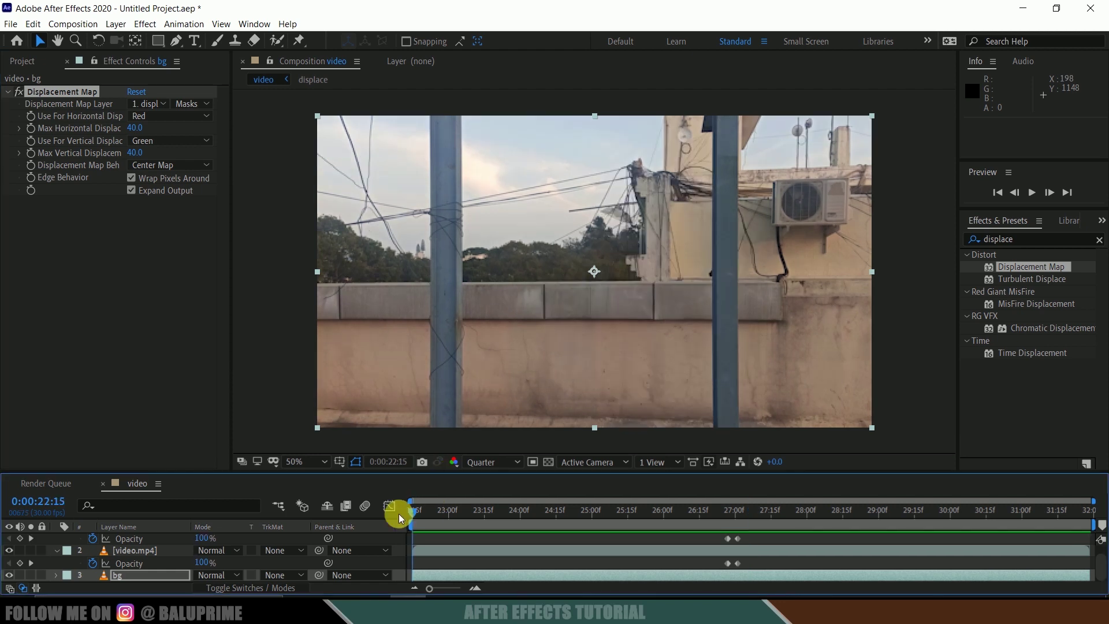
Play a preview of the composition to watch the person fade into a distorted shape.
key(space)
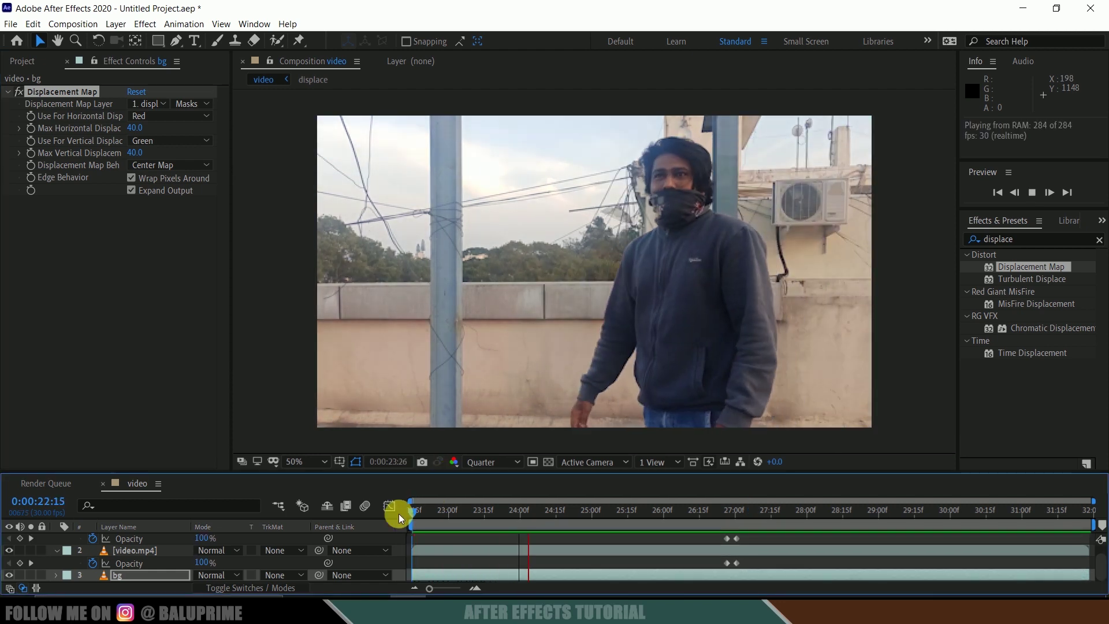